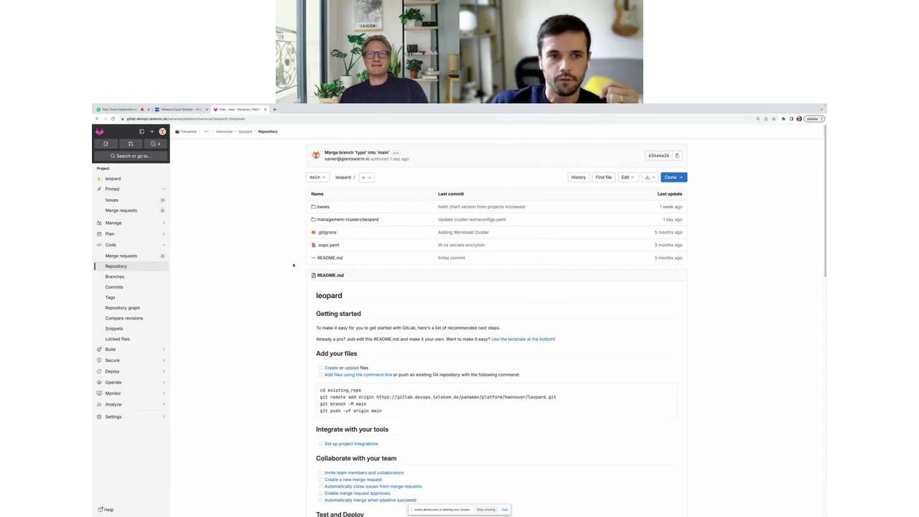
# Open cluster.yaml from the bases/cluster folder of the leopard repository
pyautogui.click(323, 207)
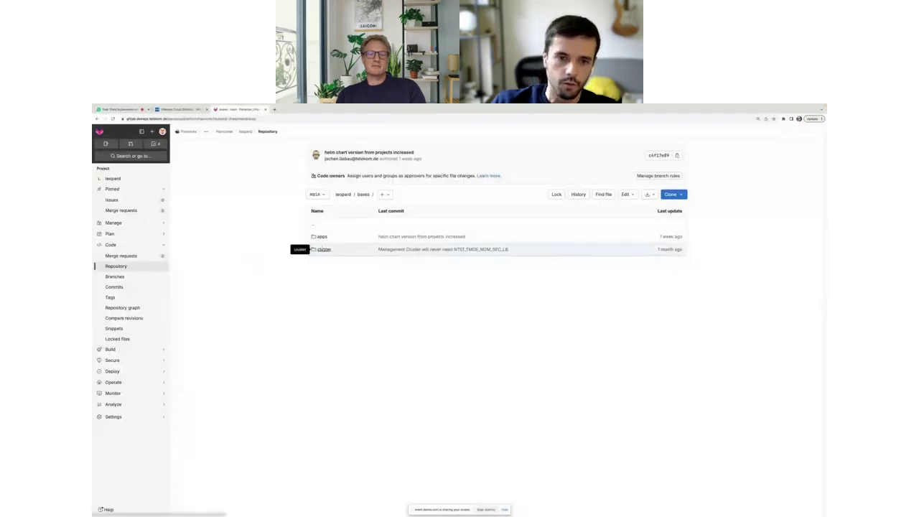
pyautogui.click(321, 249)
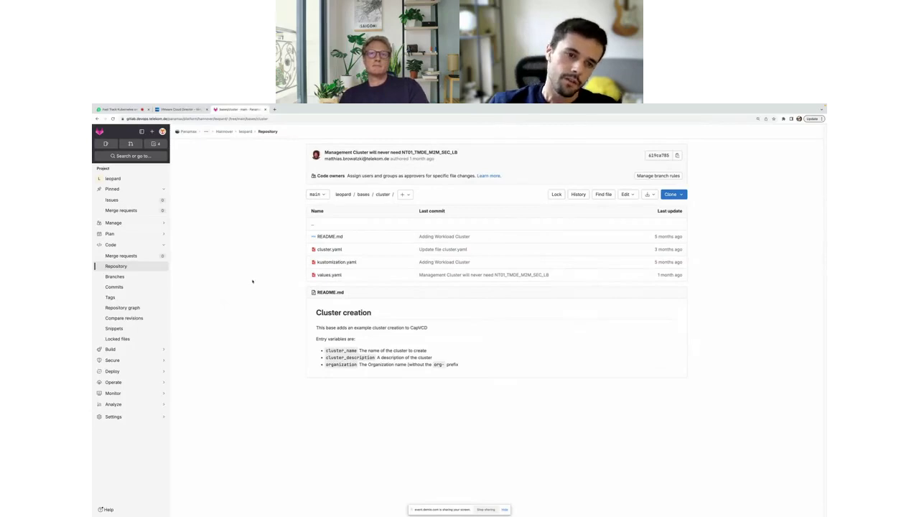
pyautogui.click(330, 249)
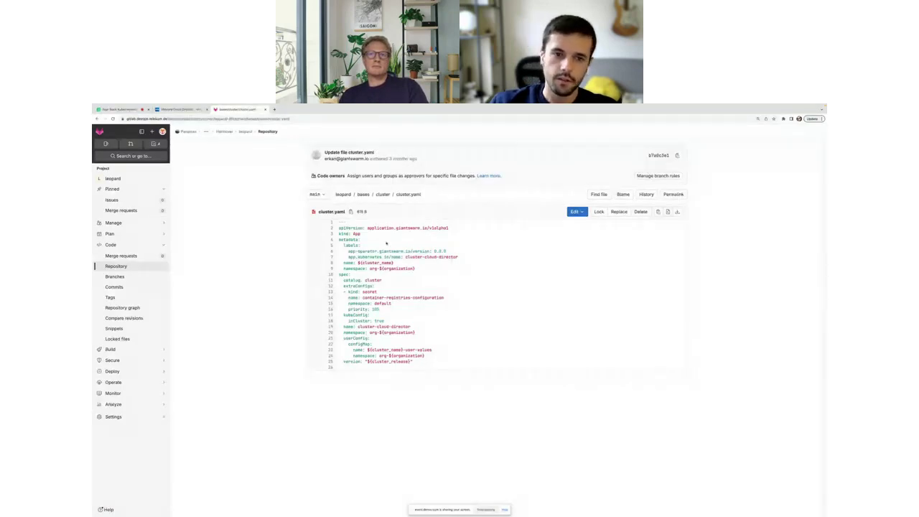
# Highlight the API version, the catalog line and the spec's app name in cluster.yaml
pyautogui.moveTo(367, 228); pyautogui.dragTo(464, 231)
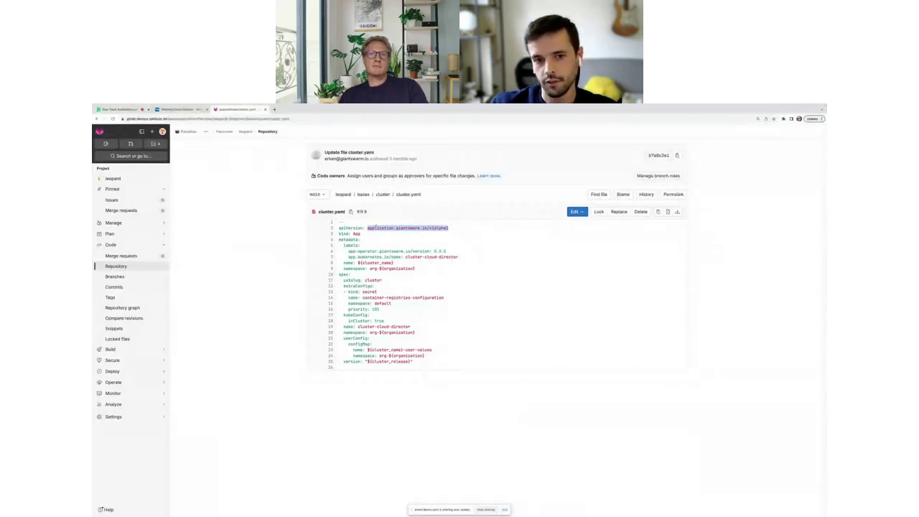
pyautogui.moveTo(376, 227); pyautogui.dragTo(419, 227)
pyautogui.click(403, 226)
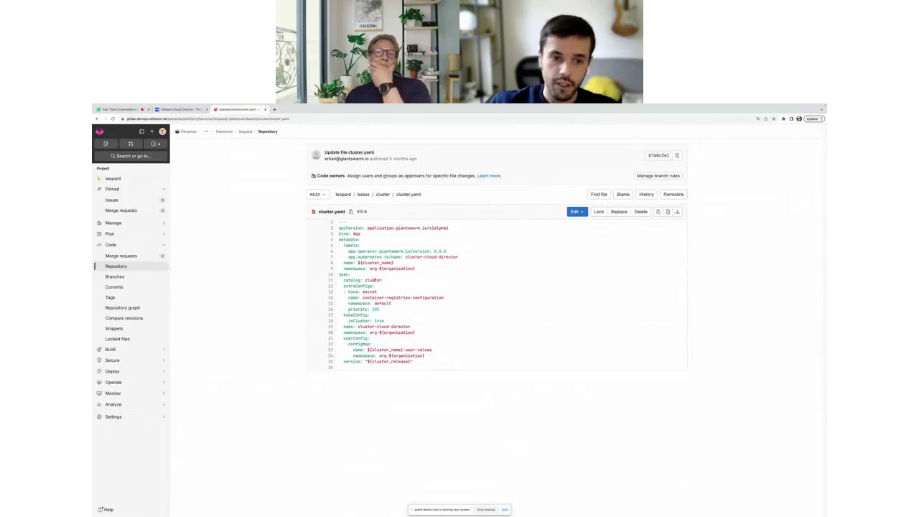
pyautogui.moveTo(344, 280); pyautogui.dragTo(381, 280)
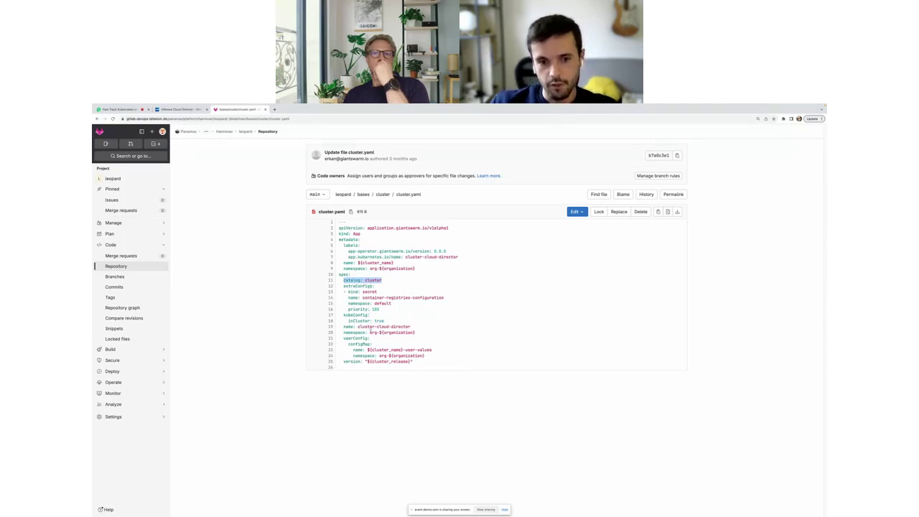
pyautogui.moveTo(358, 327); pyautogui.dragTo(411, 326)
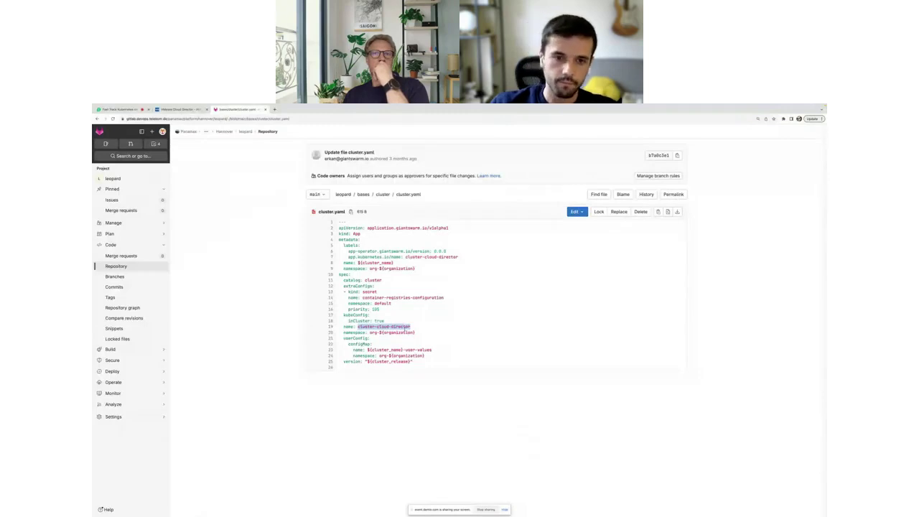
pyautogui.click(409, 328)
# Open values.yaml in bases/cluster and look through the default cluster configuration from start to end
pyautogui.click(383, 194)
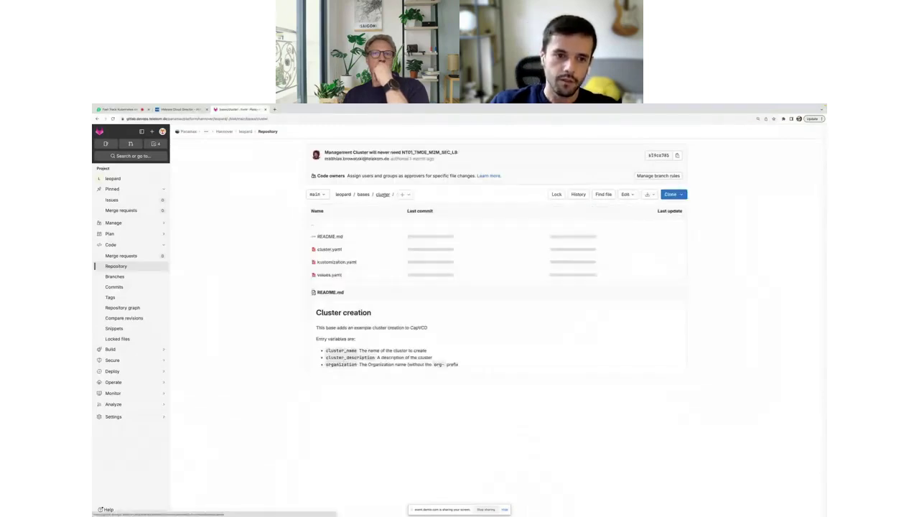
pyautogui.click(331, 277)
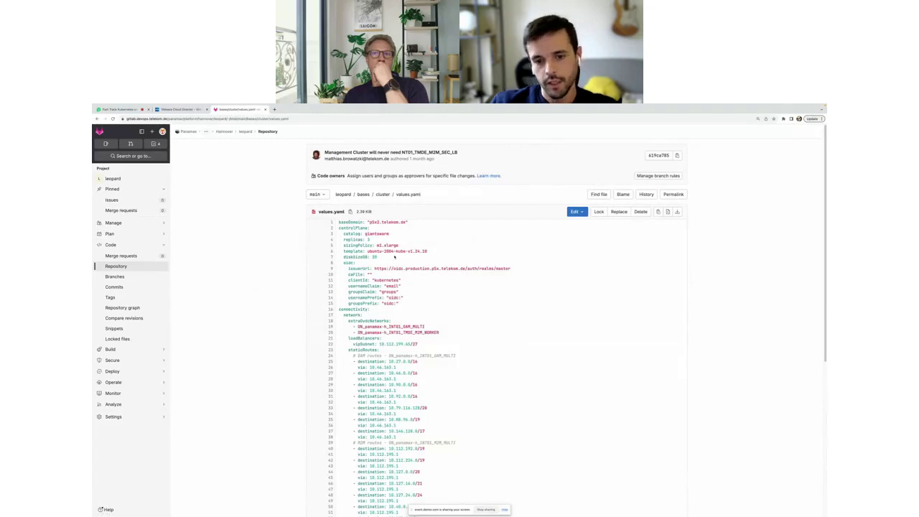
pyautogui.scroll(-5, 496, 330)
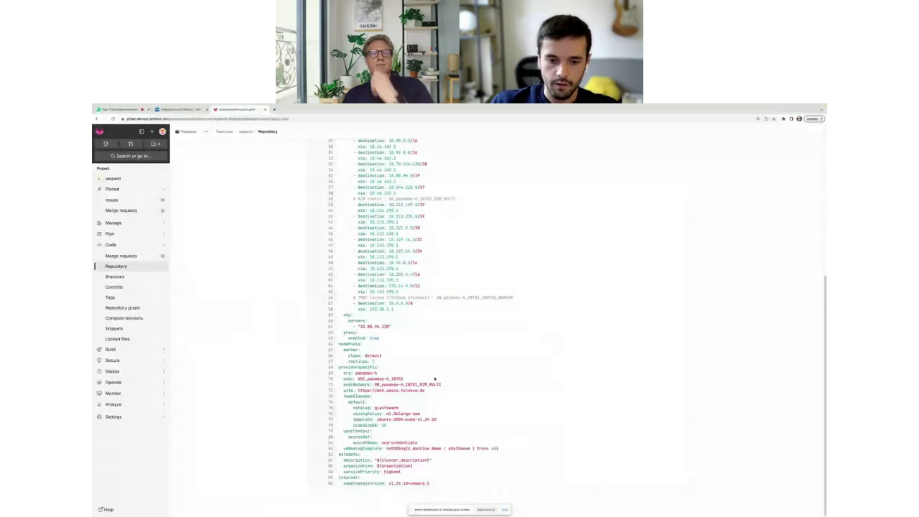
pyautogui.scroll(5, 479, 374)
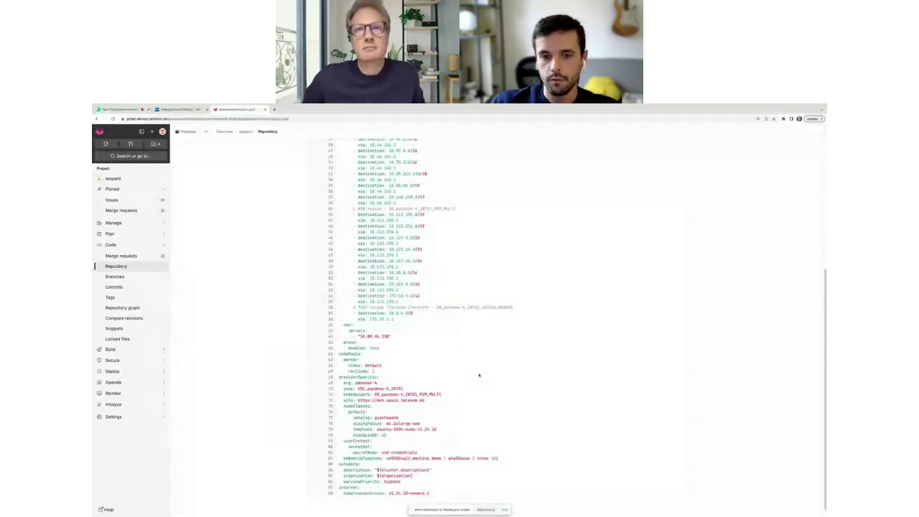
pyautogui.scroll(2, 479, 375)
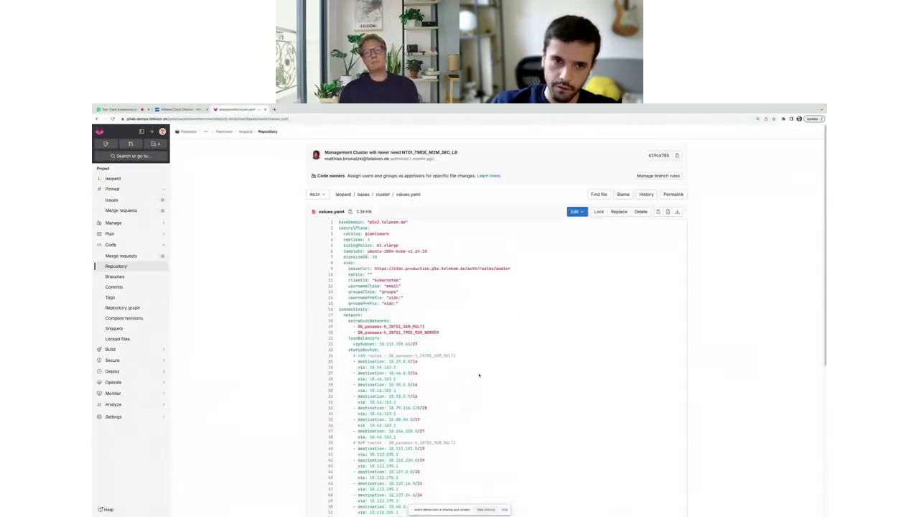
# Open rbac-bootstrap.yaml from bases/apps/rbac-bootstrap and highlight its API version, catalog and app name
pyautogui.click(363, 194)
pyautogui.click(321, 237)
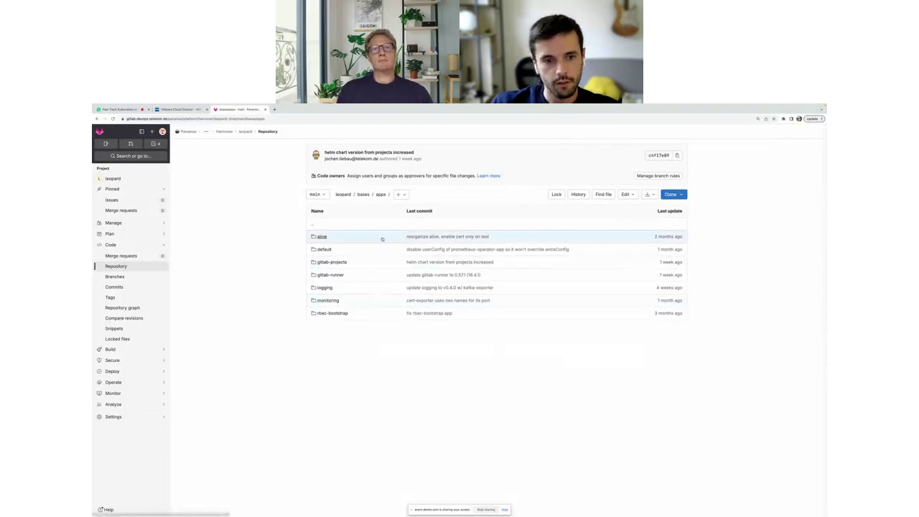
pyautogui.click(346, 316)
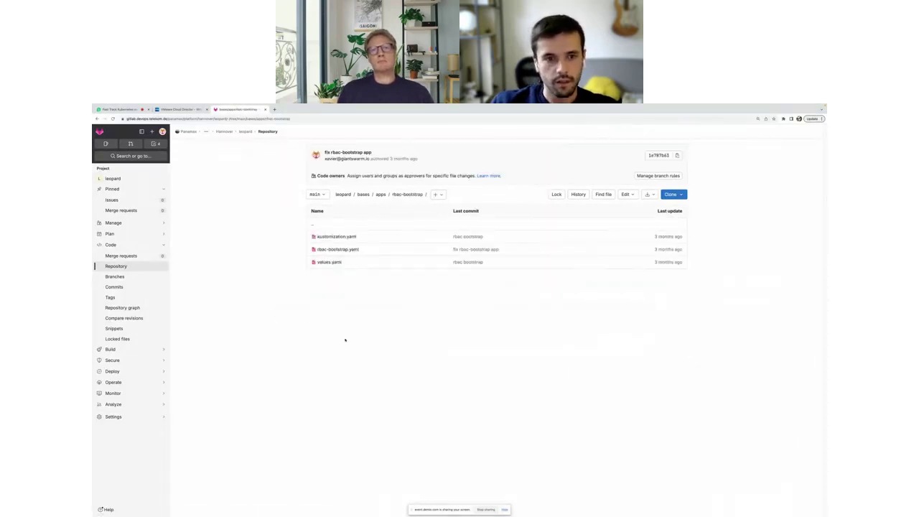
pyautogui.click(362, 251)
pyautogui.moveTo(370, 227); pyautogui.dragTo(443, 229)
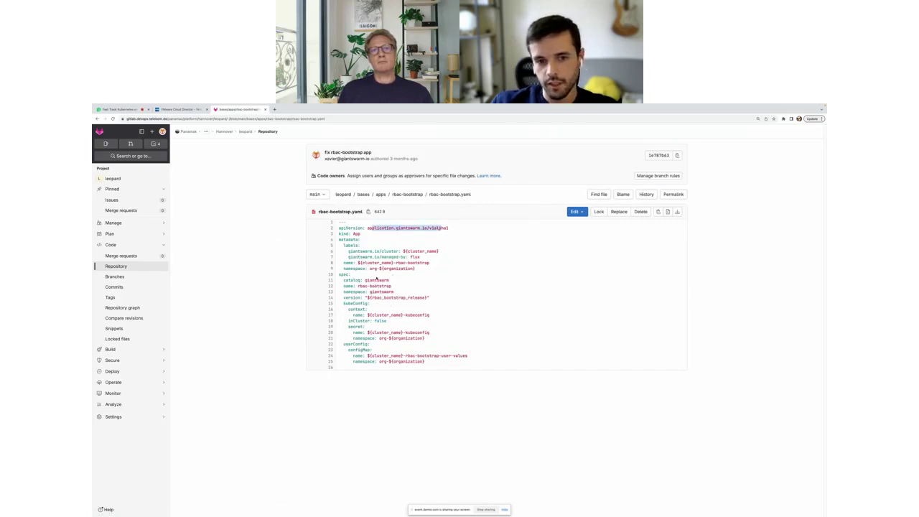
pyautogui.moveTo(344, 280); pyautogui.dragTo(390, 280)
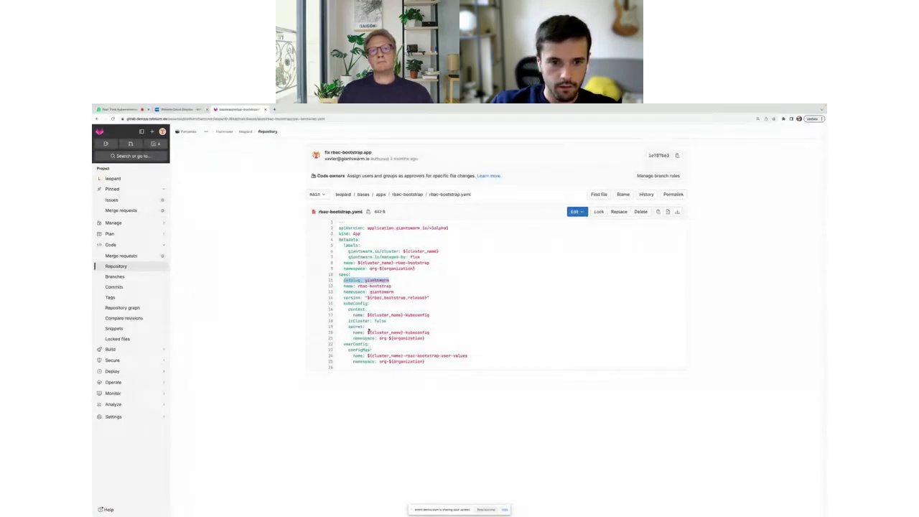
pyautogui.moveTo(358, 285); pyautogui.dragTo(392, 286)
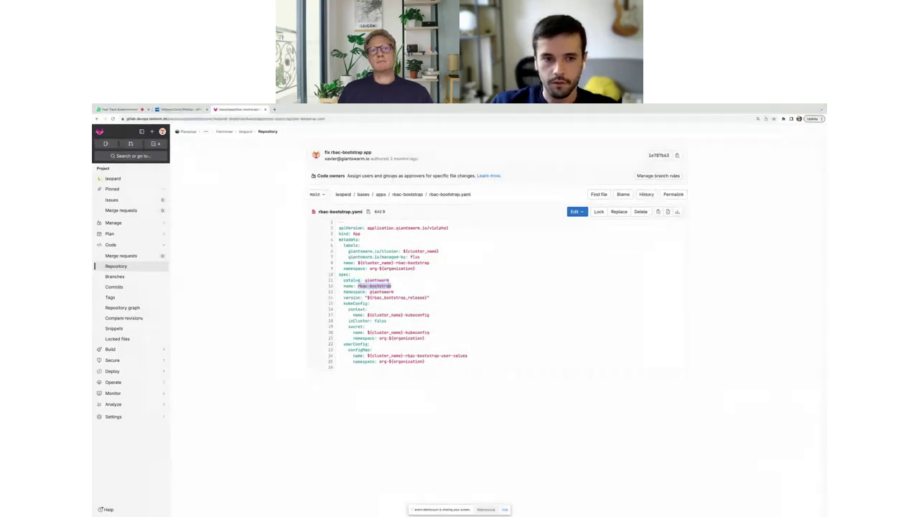
# Open the values.yaml file of the rbac-bootstrap app to view its role bindings
pyautogui.hotkey('alt', 'Left')
pyautogui.click(332, 263)
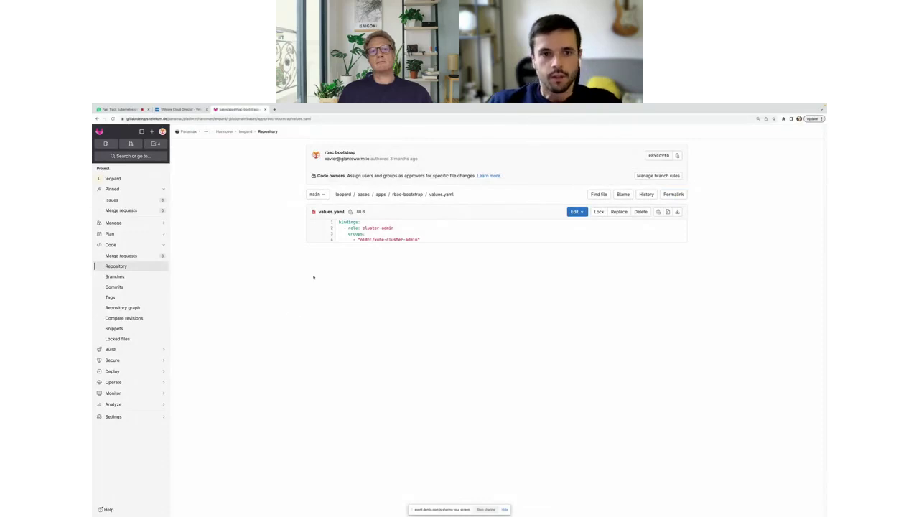
# Open testing.yaml from management-clusters/leopard/organizations/panamax/workload-clusters, starting at the repository root
pyautogui.click(343, 195)
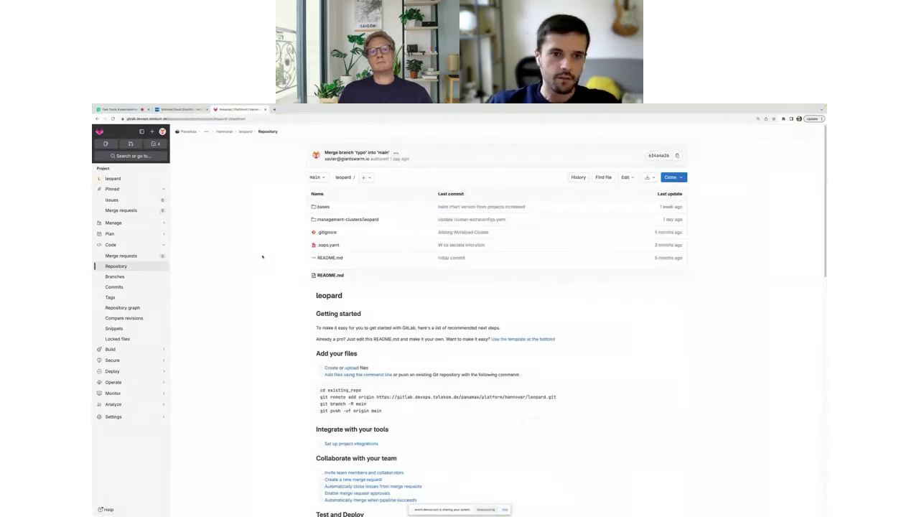
pyautogui.click(320, 220)
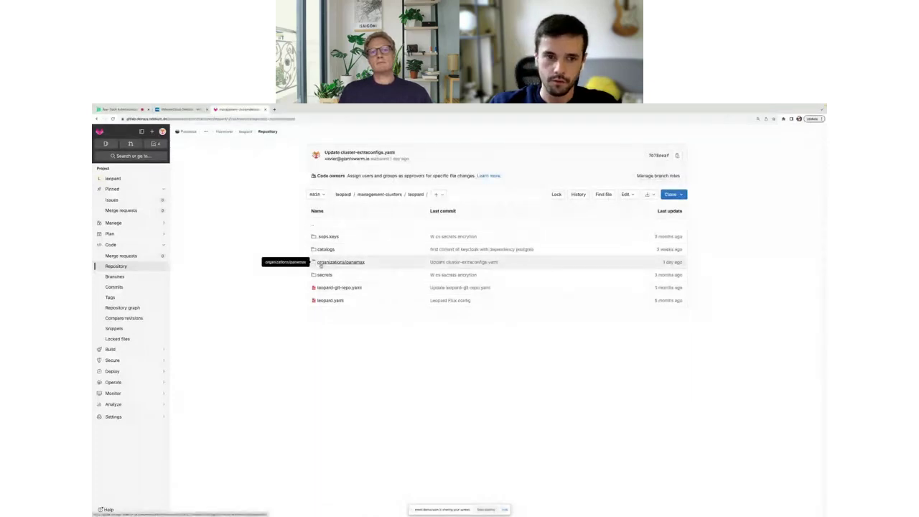
pyautogui.click(320, 262)
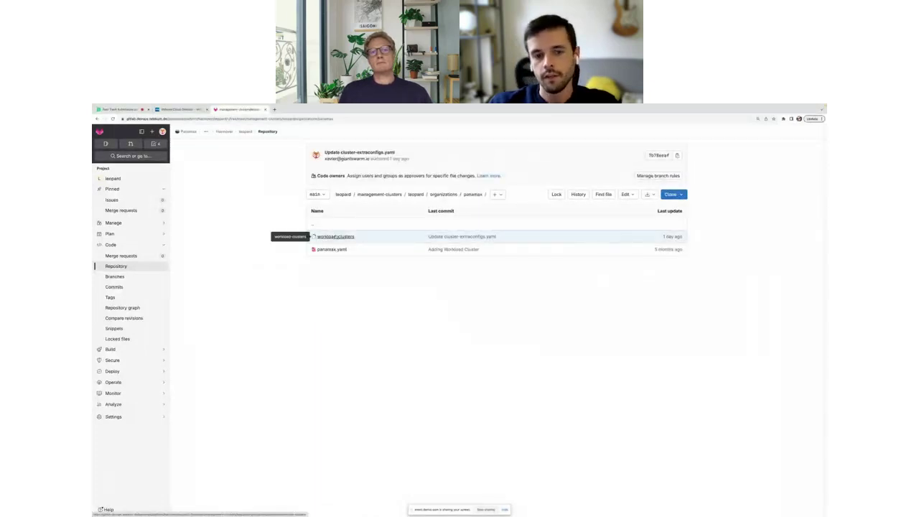
pyautogui.click(329, 236)
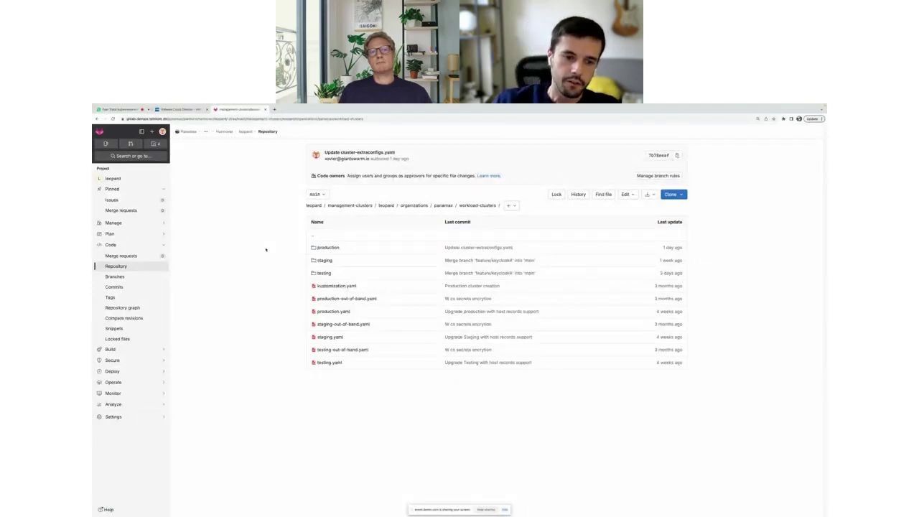
pyautogui.click(350, 364)
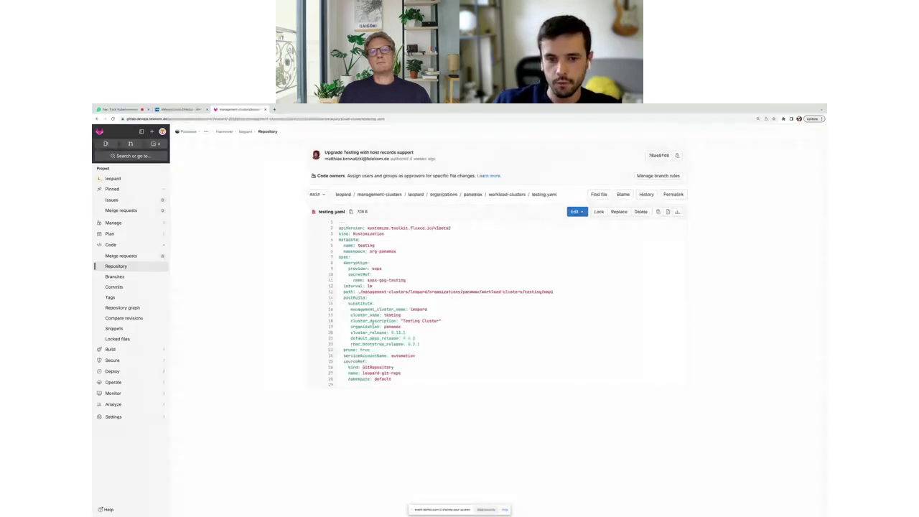
# Highlight the cluster release and default apps release settings in testing.yaml
pyautogui.moveTo(409, 334); pyautogui.dragTo(379, 333)
pyautogui.click(422, 338)
pyautogui.click(440, 338)
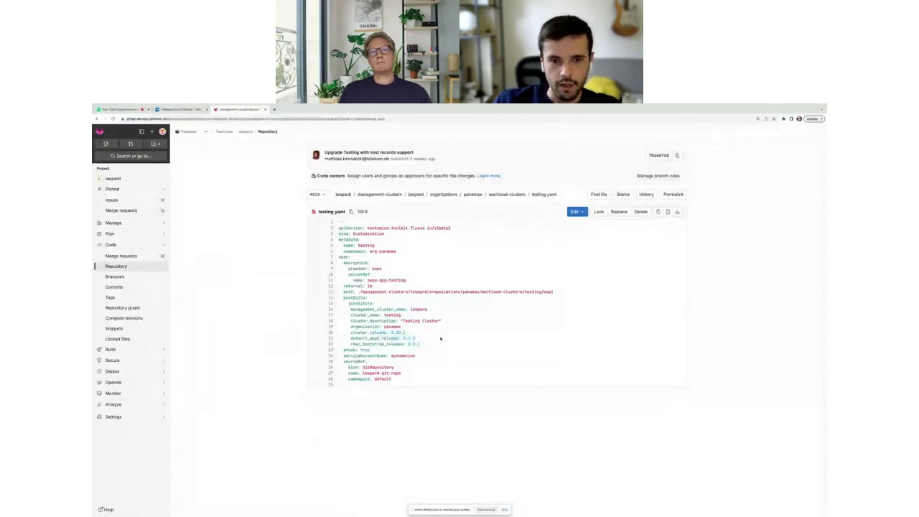
# Open cluster-extraconfigs.yaml from the testing workload cluster's mapi/clusters folder
pyautogui.hotkey('alt', 'Left')
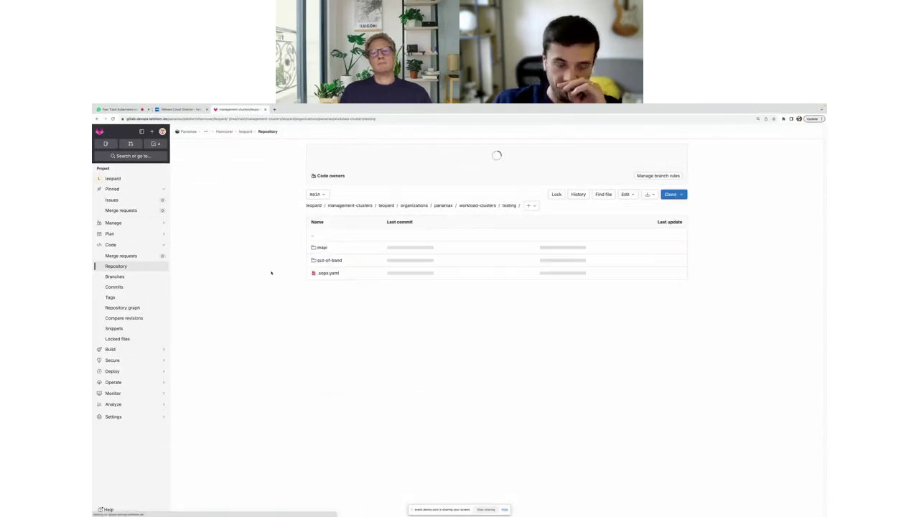
pyautogui.click(314, 249)
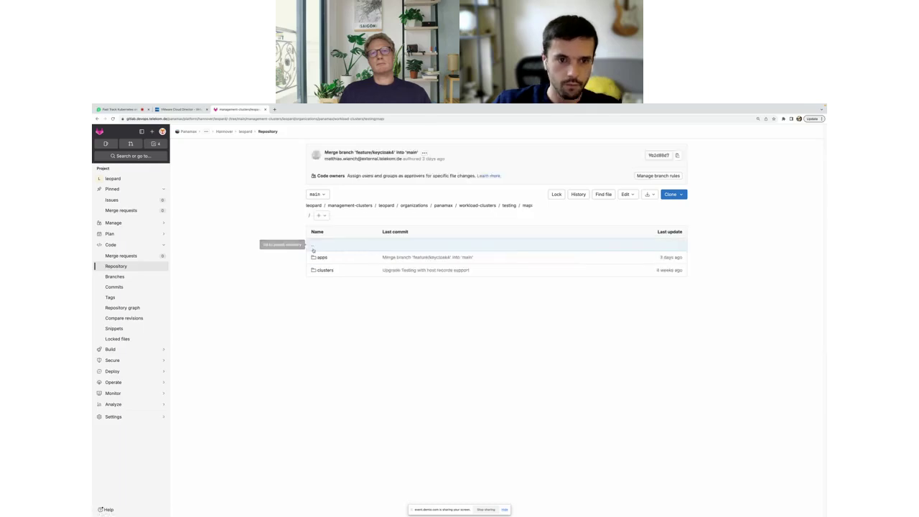
pyautogui.click(324, 271)
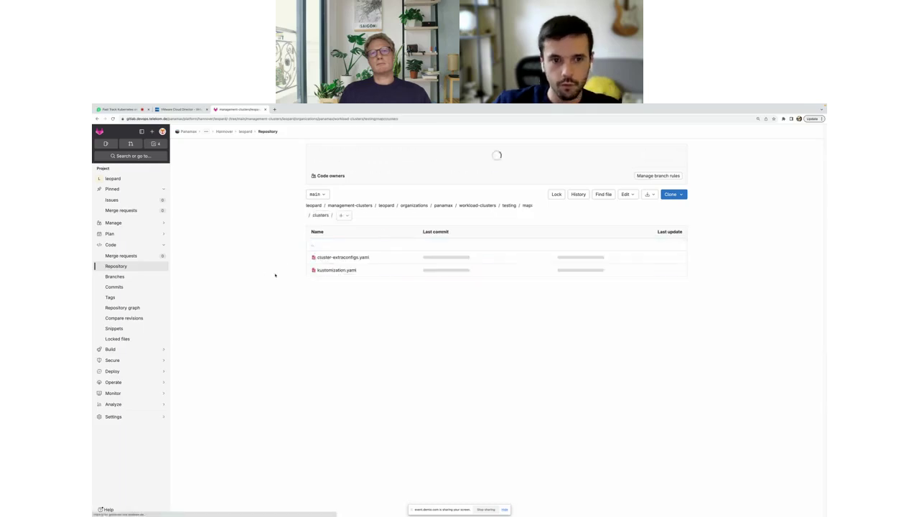
pyautogui.click(341, 257)
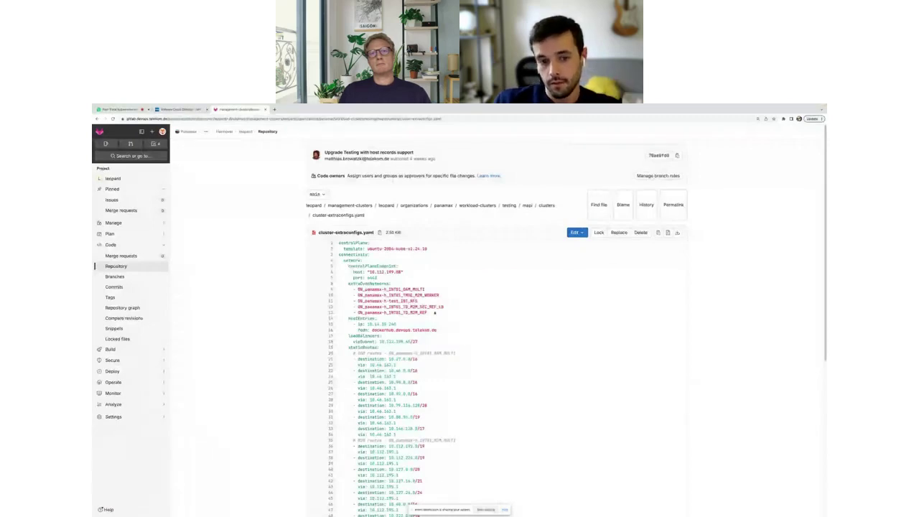
# Highlight the extraOvdcNetworks entries in cluster-extraconfigs.yaml and examine the static routes below them
pyautogui.moveTo(357, 289); pyautogui.dragTo(429, 313)
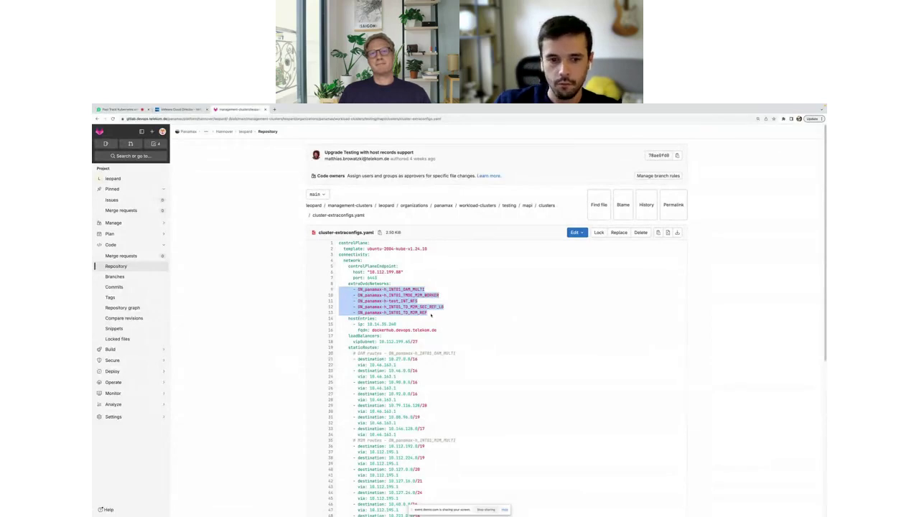
pyautogui.scroll(-5, 419, 352)
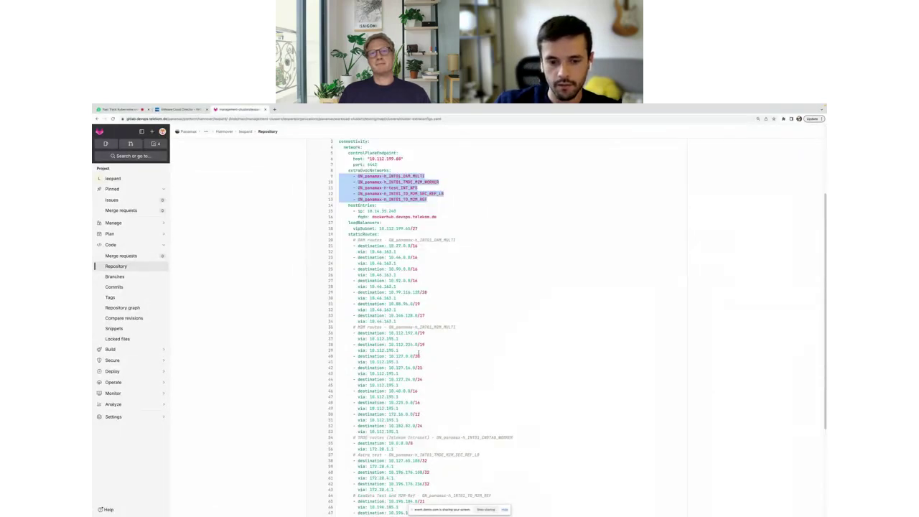
pyautogui.scroll(4, 419, 351)
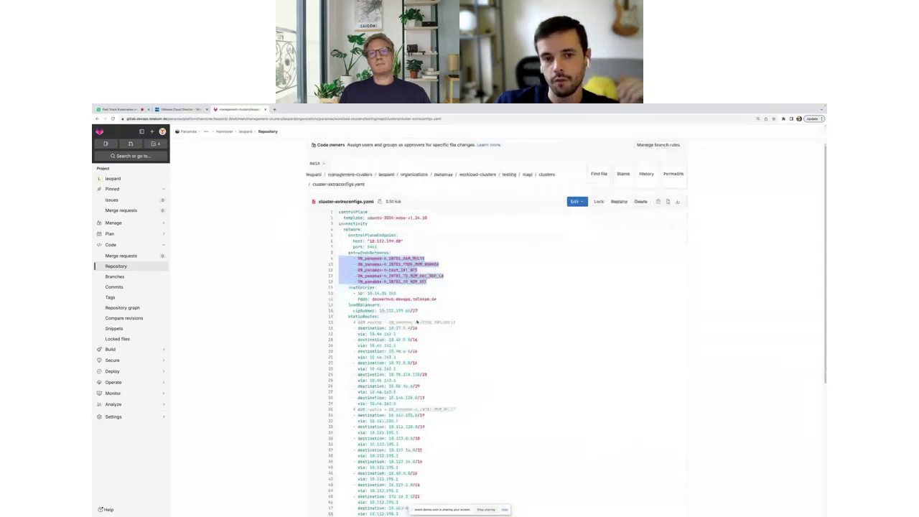
# Review the remaining static routes and highlight the worker node pool's replicas line in cluster-extraconfigs.yaml
pyautogui.scroll(-3, 429, 318)
pyautogui.scroll(-3, 374, 301)
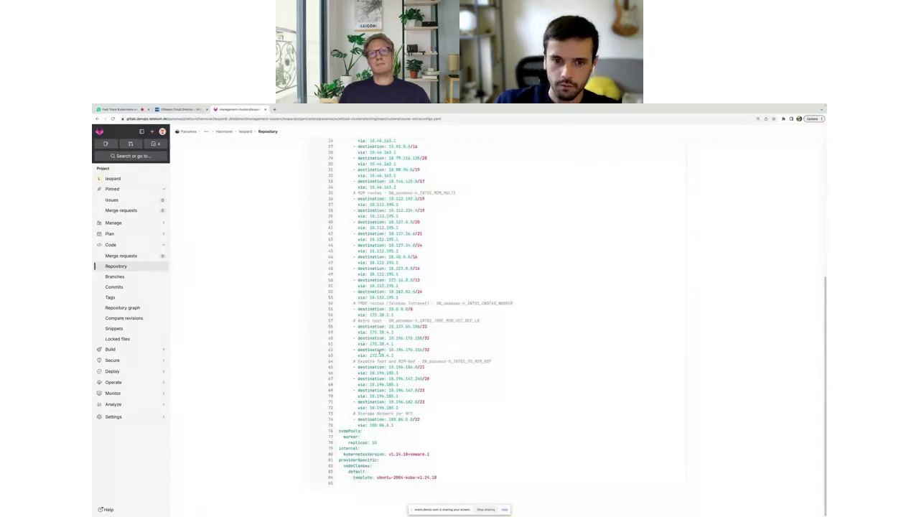
pyautogui.scroll(1, 379, 351)
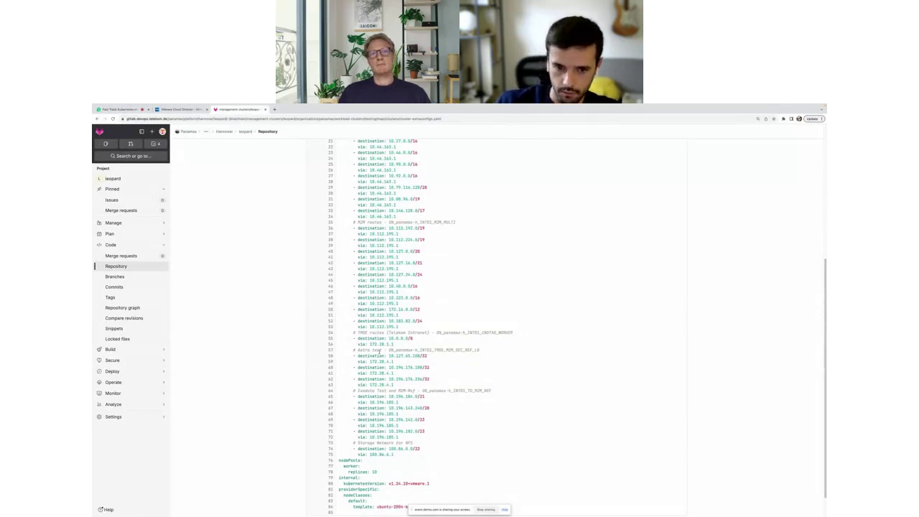
pyautogui.scroll(-2, 320, 322)
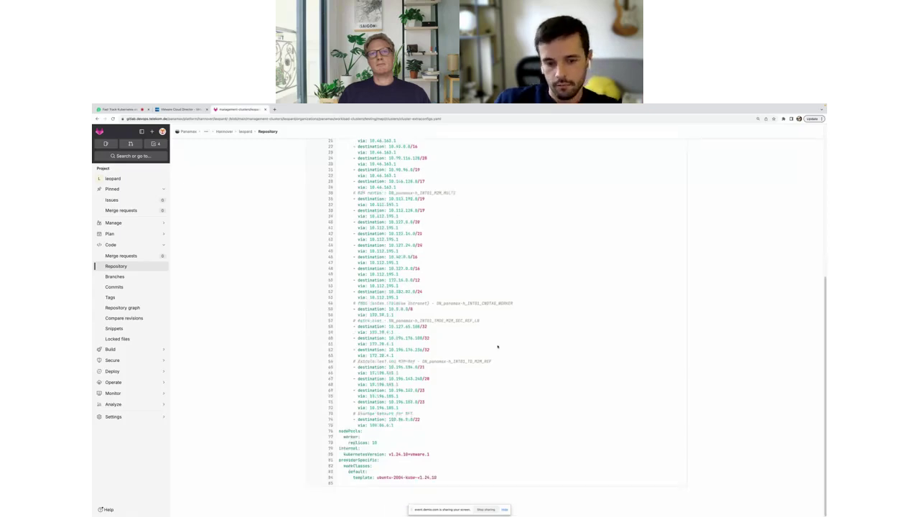
pyautogui.moveTo(363, 442)
pyautogui.mouseDown()
pyautogui.moveTo(378, 442)
pyautogui.moveTo(345, 441)
pyautogui.mouseUp()
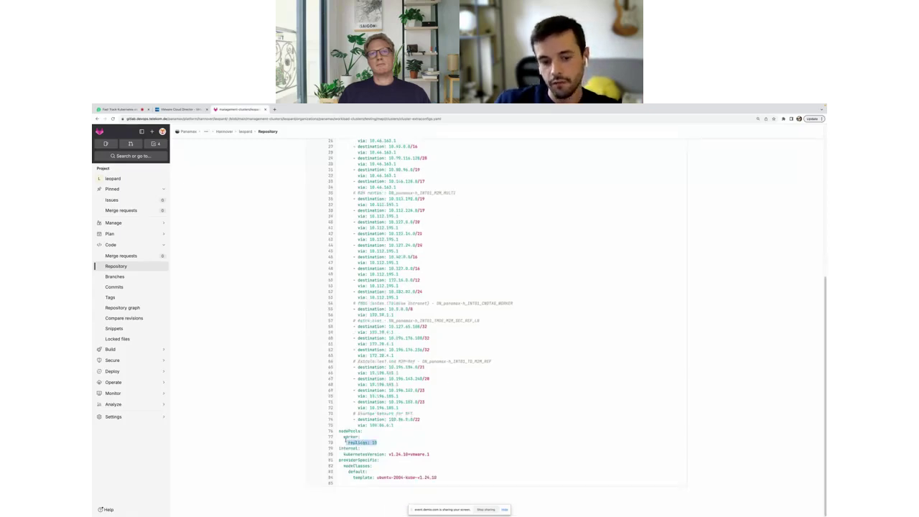
# Open cluster-extraconfigs.yaml from the production workload cluster's mapi/clusters folder
pyautogui.scroll(15, 460, 323)
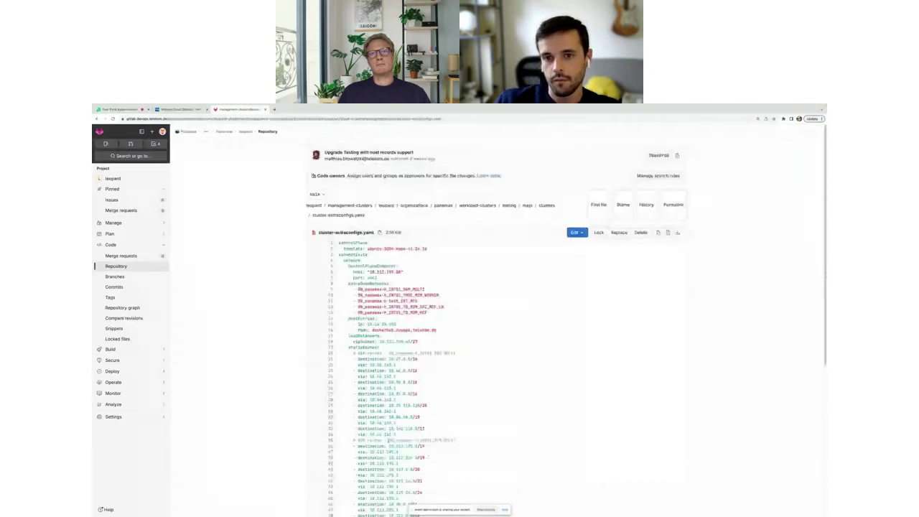
pyautogui.click(478, 206)
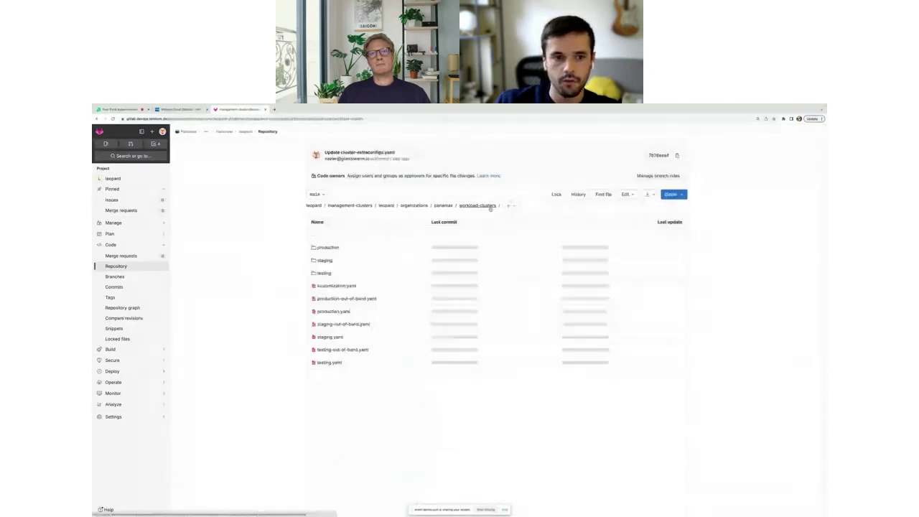
pyautogui.click(328, 247)
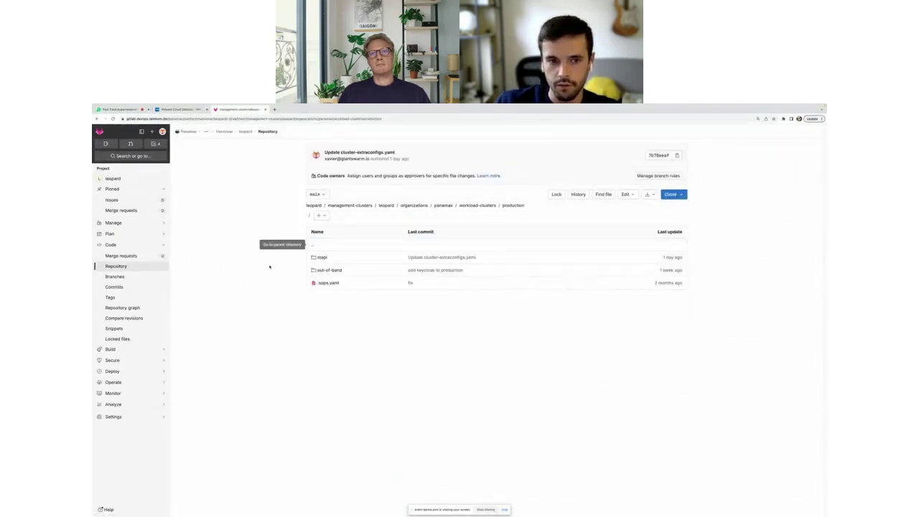
pyautogui.click(322, 258)
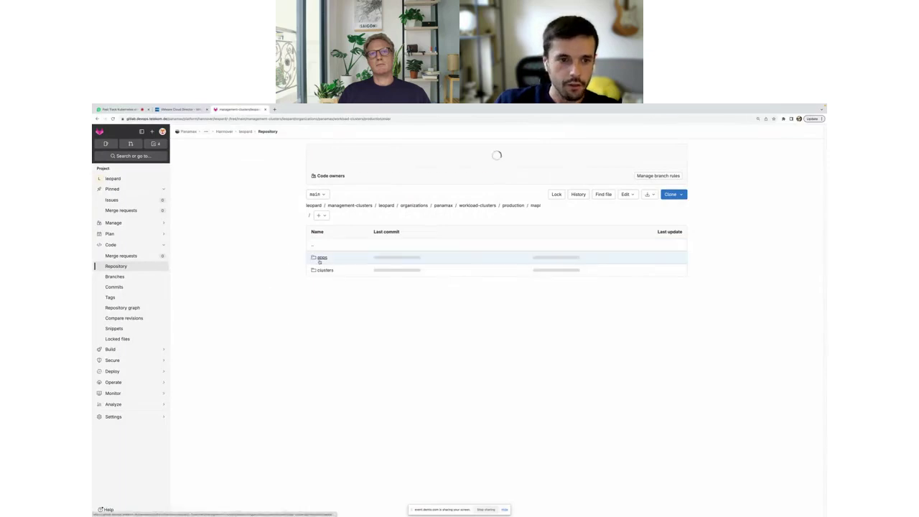
pyautogui.click(323, 270)
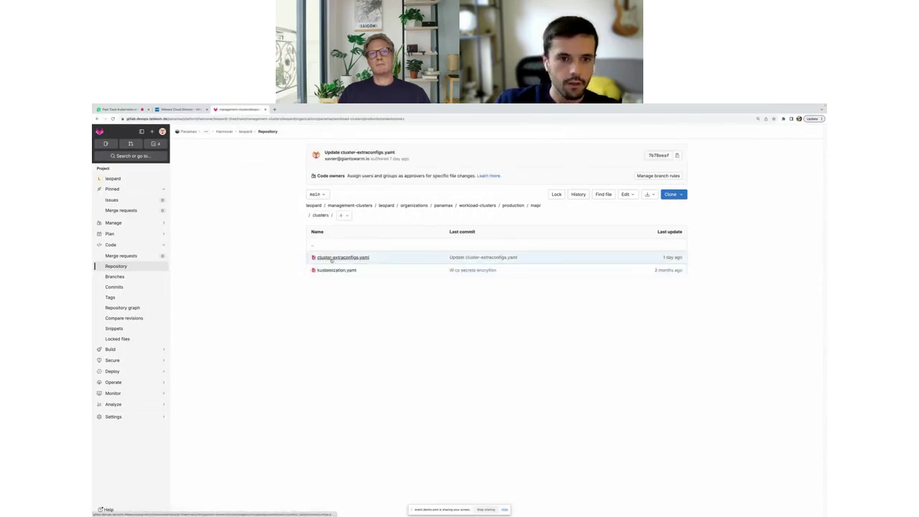
pyautogui.click(332, 257)
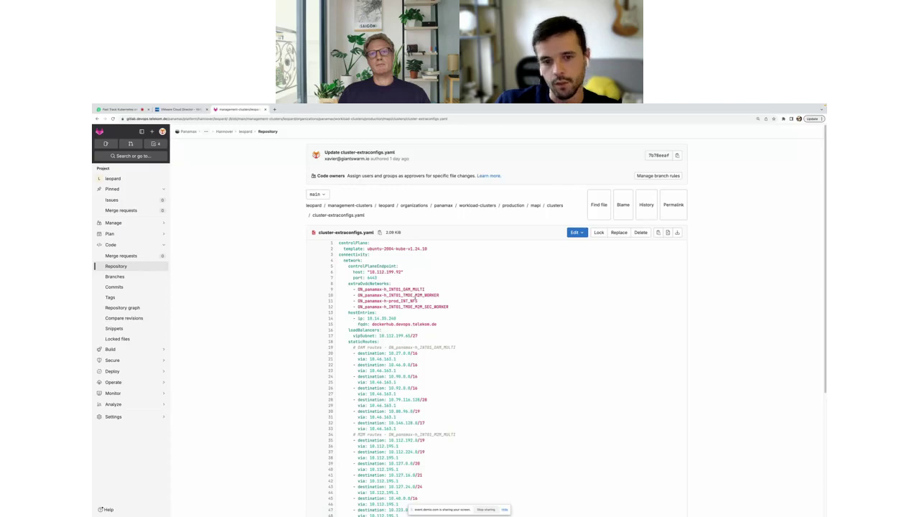
# Highlight the extraOvdcNetworks entries and the worker node pool's replicas line in the production cluster-extraconfigs.yaml
pyautogui.moveTo(426, 306); pyautogui.dragTo(384, 289)
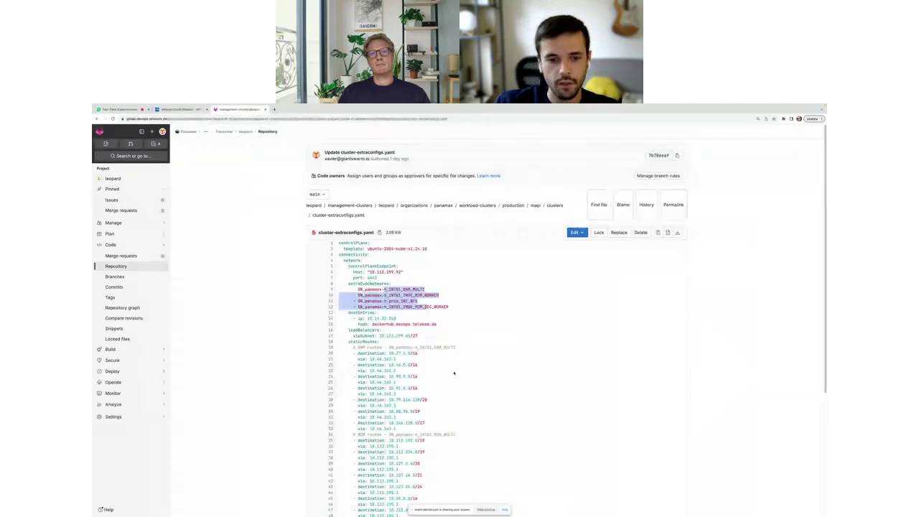
pyautogui.scroll(-5, 454, 373)
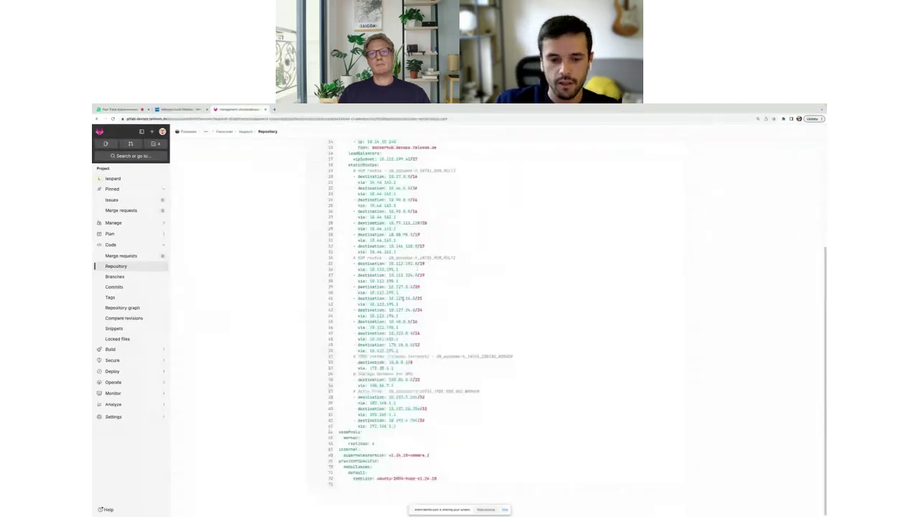
pyautogui.tripleClick(379, 445)
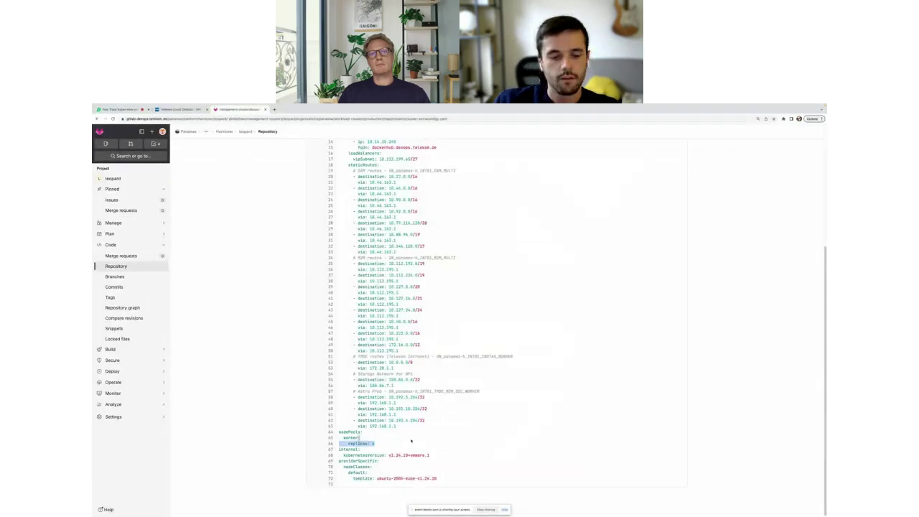
pyautogui.click(411, 438)
# Try editing the worker node pool's replicas value in the production cluster-extraconfigs.yaml as a single file, and discard the changes
pyautogui.scroll(5, 413, 435)
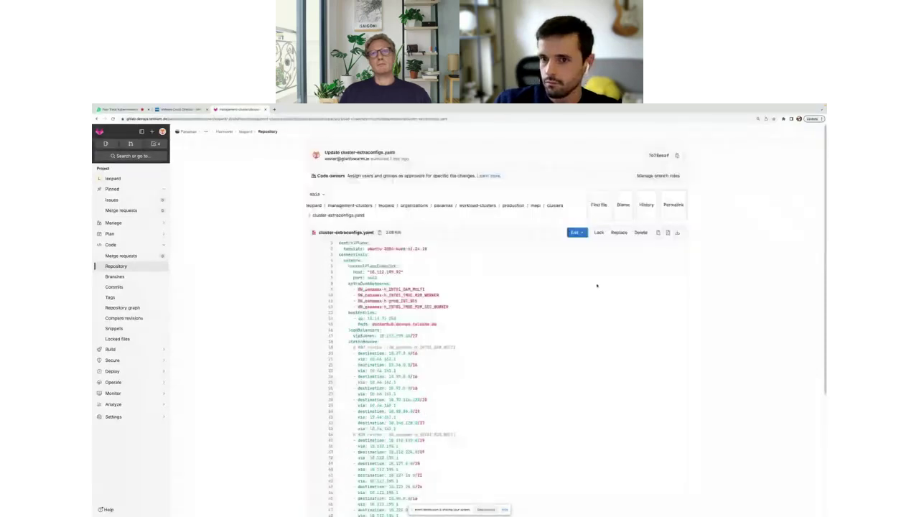
pyautogui.click(577, 234)
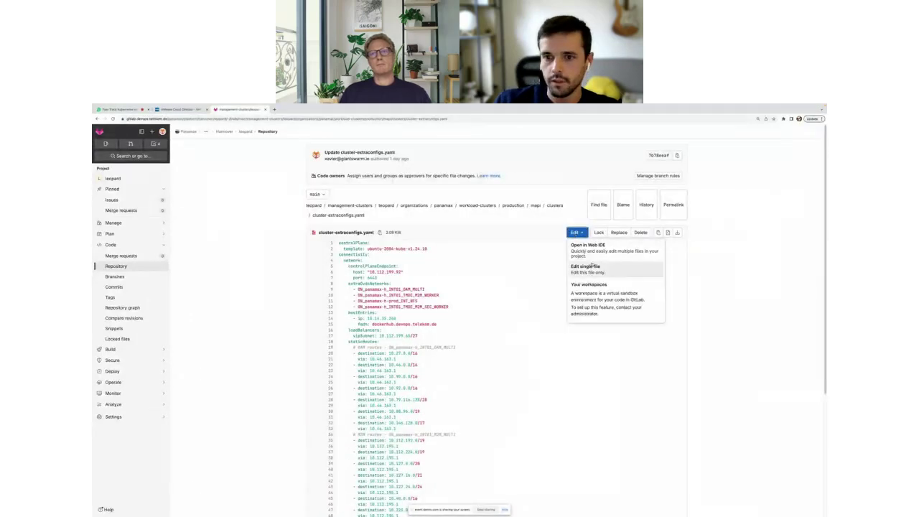
pyautogui.click(596, 260)
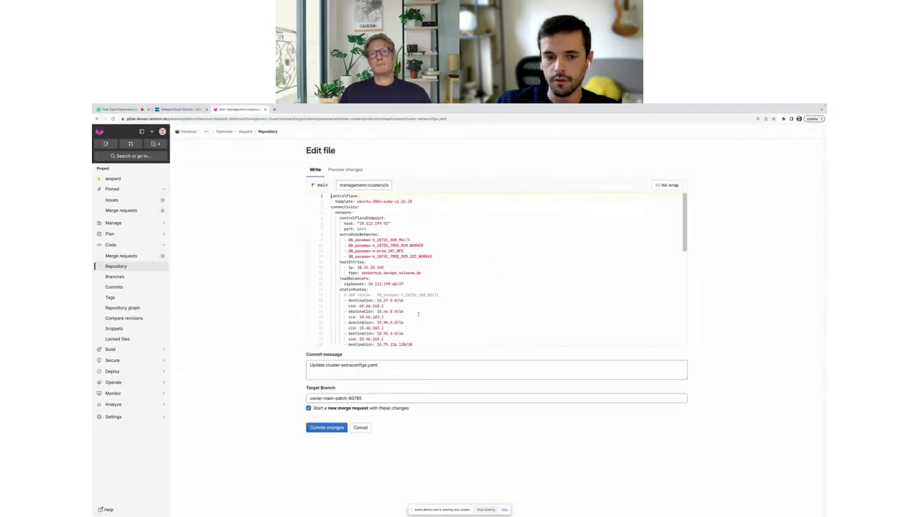
pyautogui.scroll(-10, 419, 314)
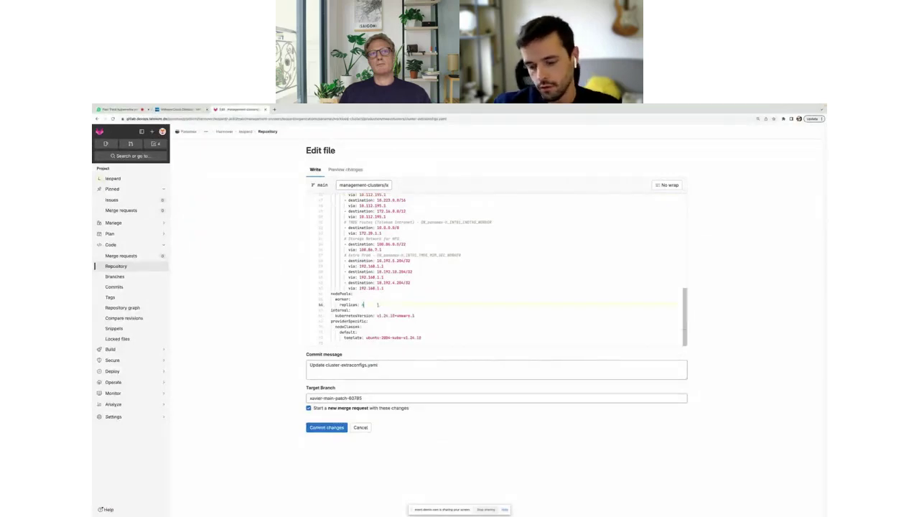
pyautogui.click(377, 305)
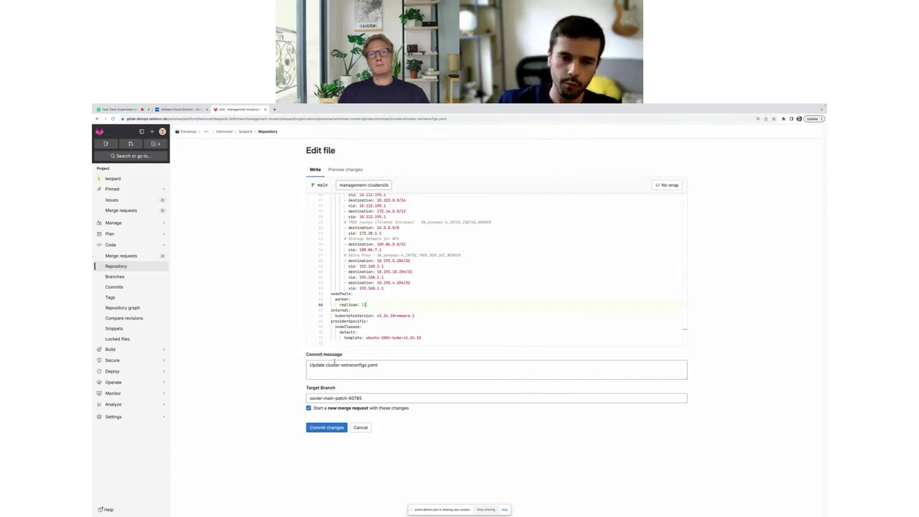
pyautogui.click(361, 428)
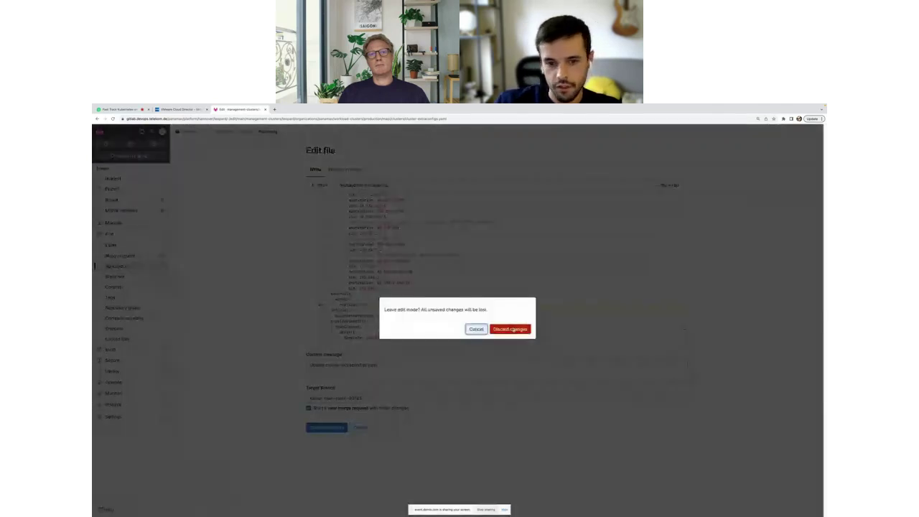
pyautogui.click(513, 330)
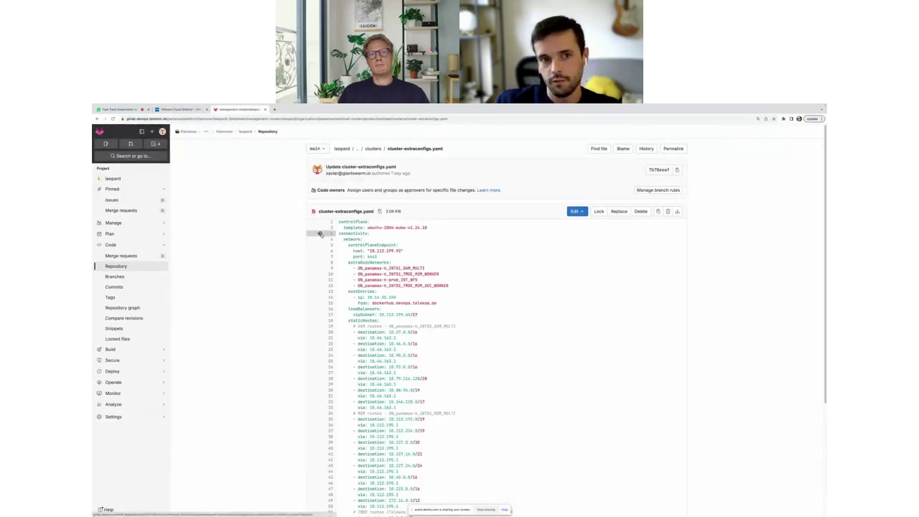
# Open the mapi/apps folder of the testing workload cluster to examine its app definitions
pyautogui.click(374, 149)
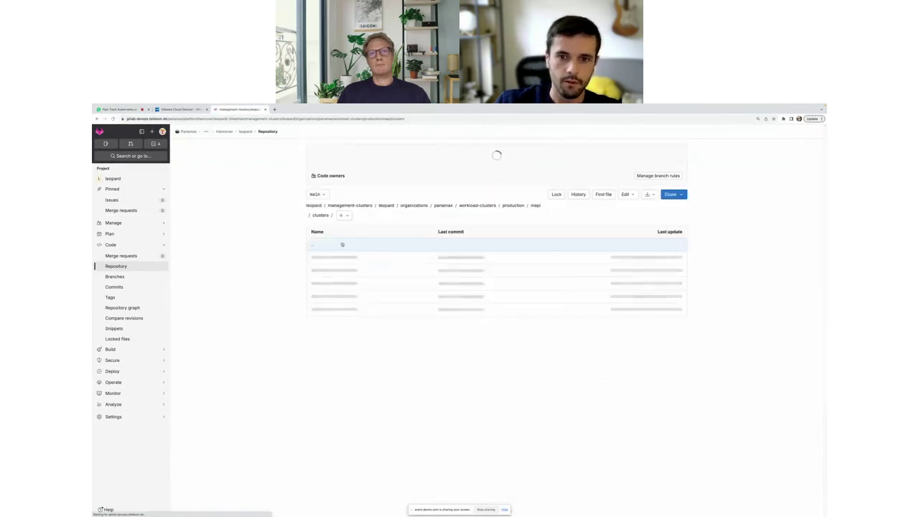
pyautogui.click(505, 207)
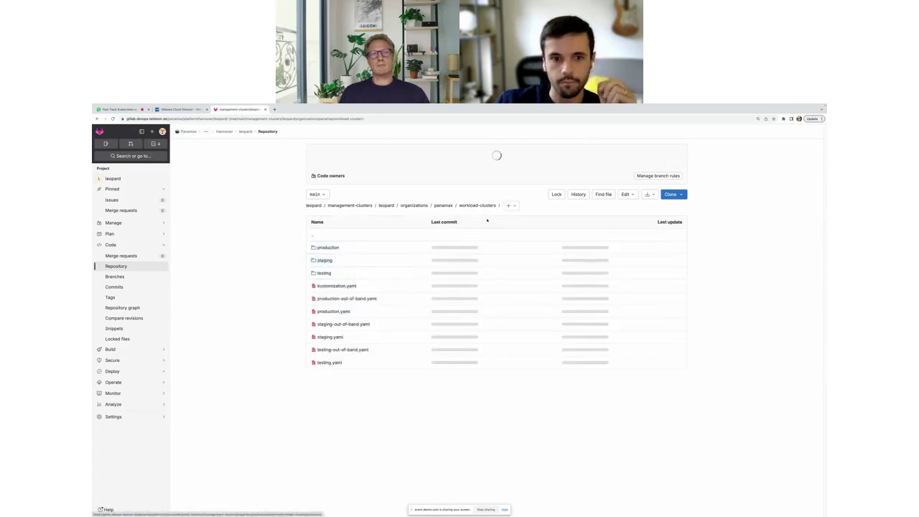
pyautogui.click(337, 276)
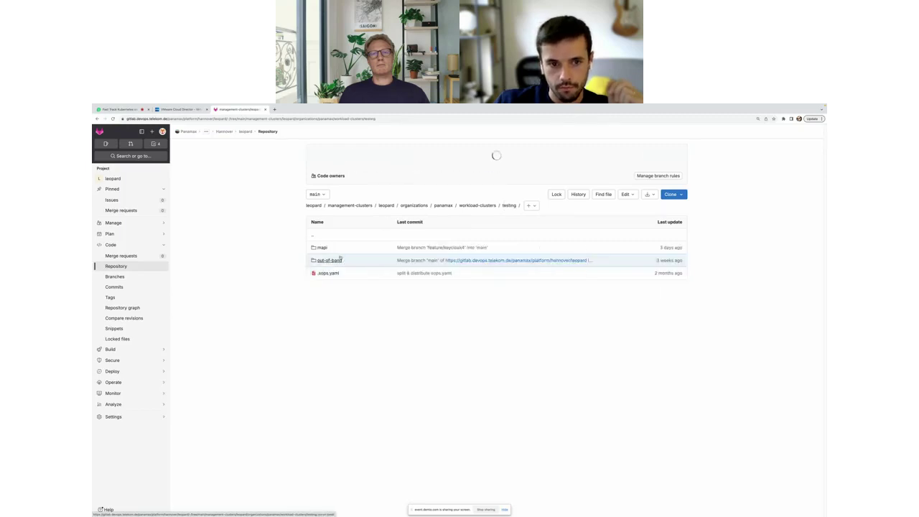
pyautogui.click(323, 247)
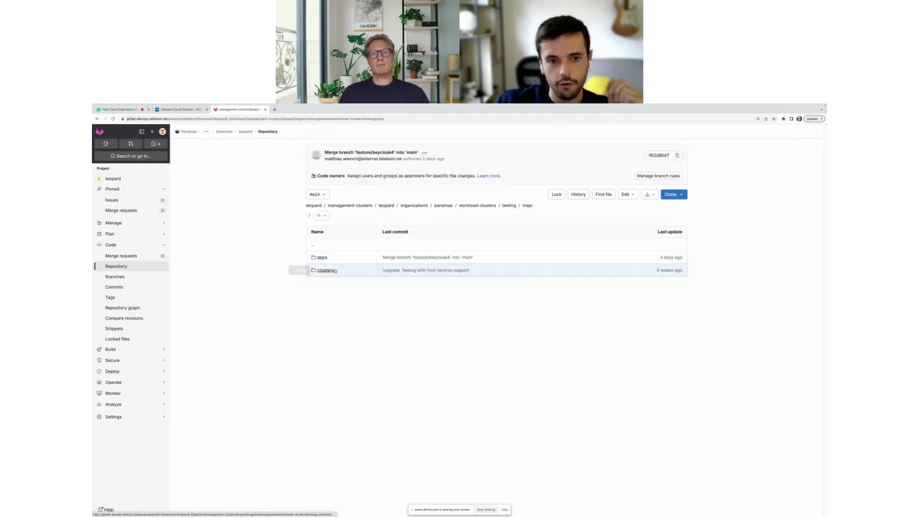
pyautogui.click(321, 257)
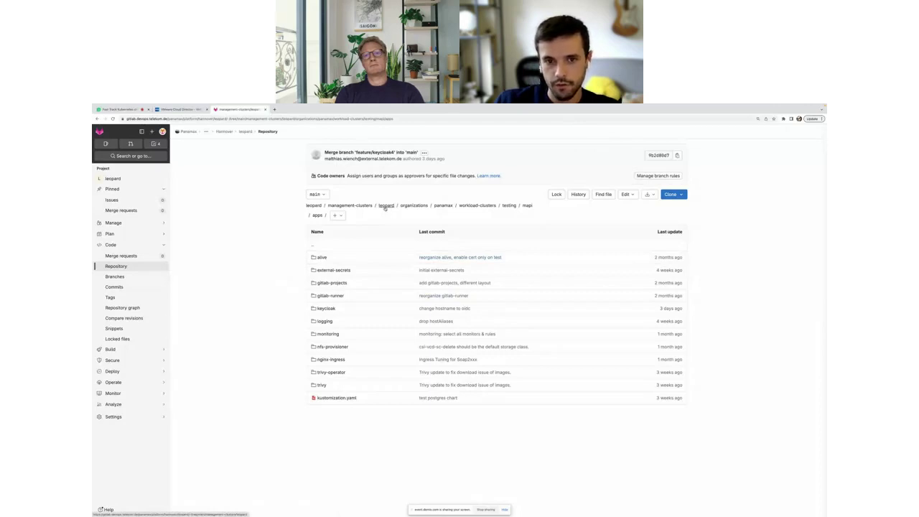
# Open the catalogs folder of the leopard management cluster and view the panamax.yaml catalog definition
pyautogui.click(386, 206)
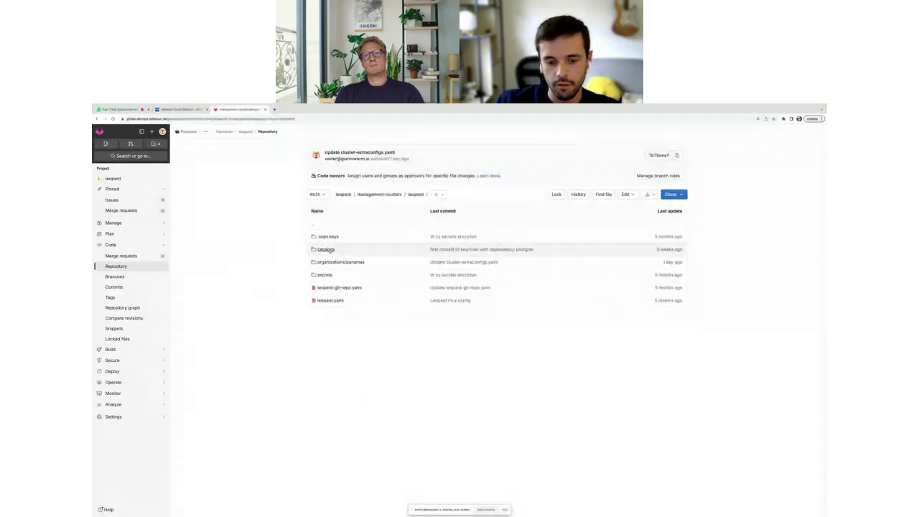
pyautogui.click(326, 250)
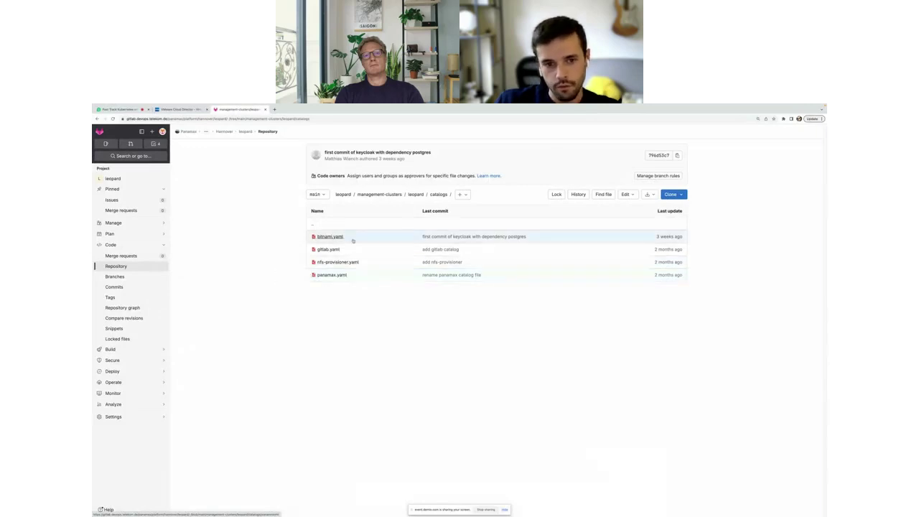
pyautogui.click(357, 274)
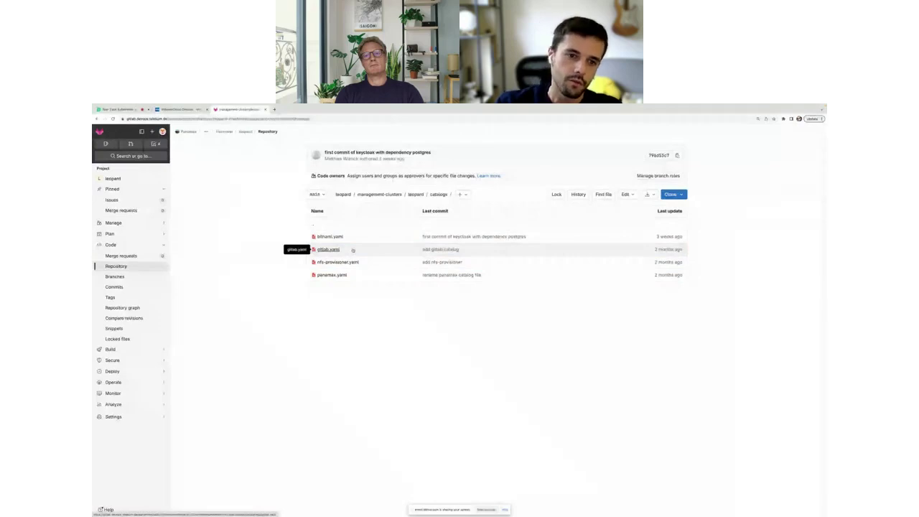
pyautogui.click(352, 249)
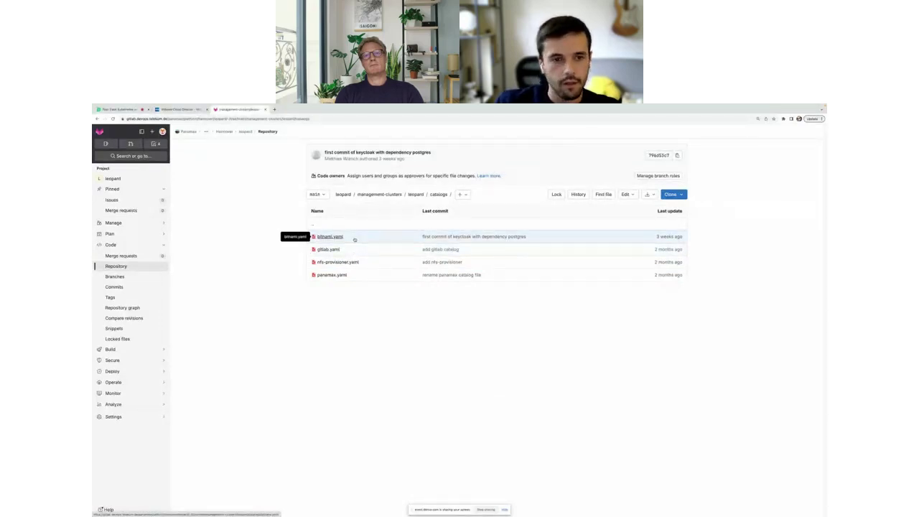
pyautogui.click(357, 275)
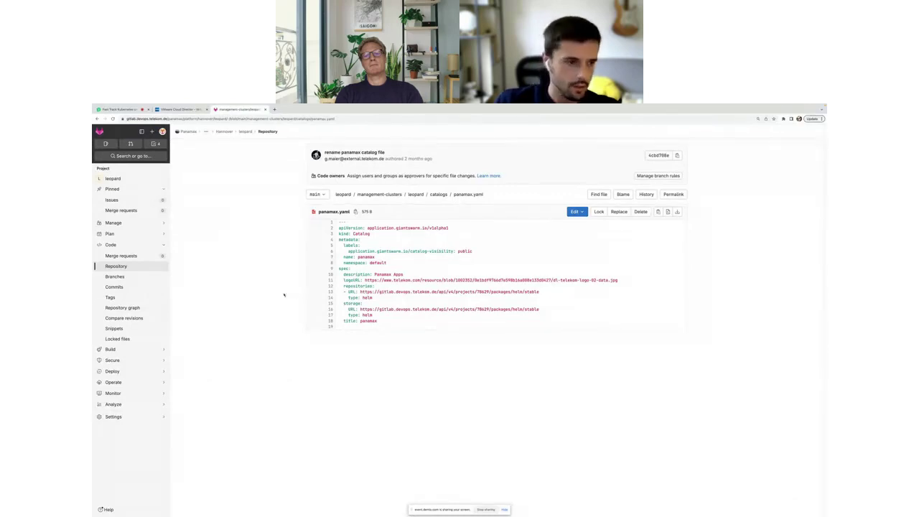
# Return to the leopard management cluster folder and open its organizations/panamax folder
pyautogui.hotkey('alt', 'Left')
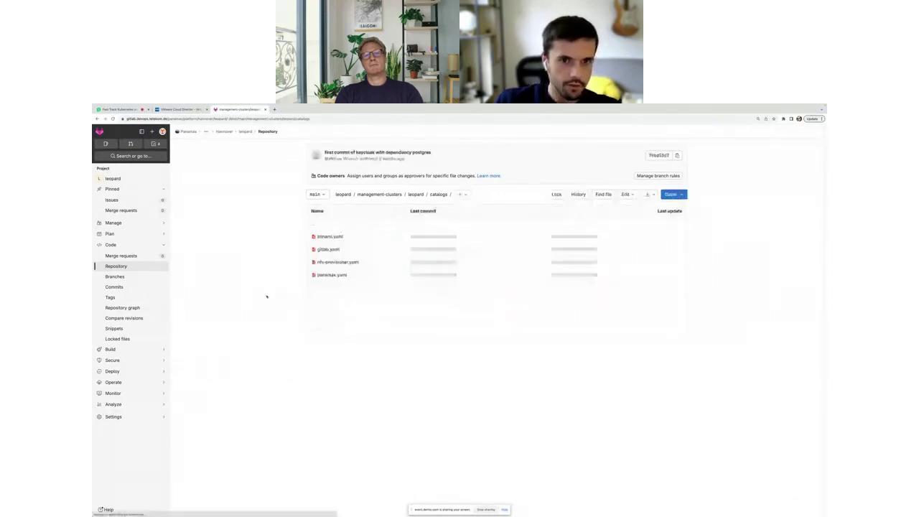
pyautogui.click(391, 195)
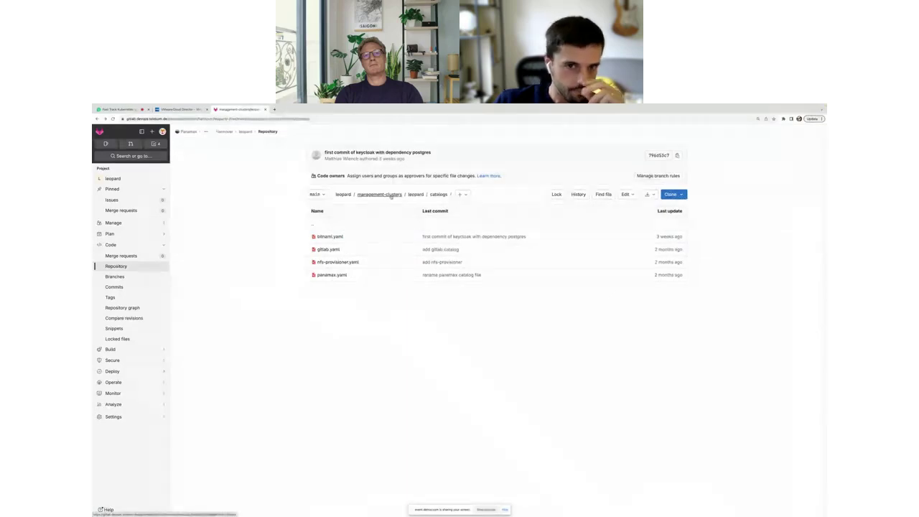
pyautogui.click(416, 195)
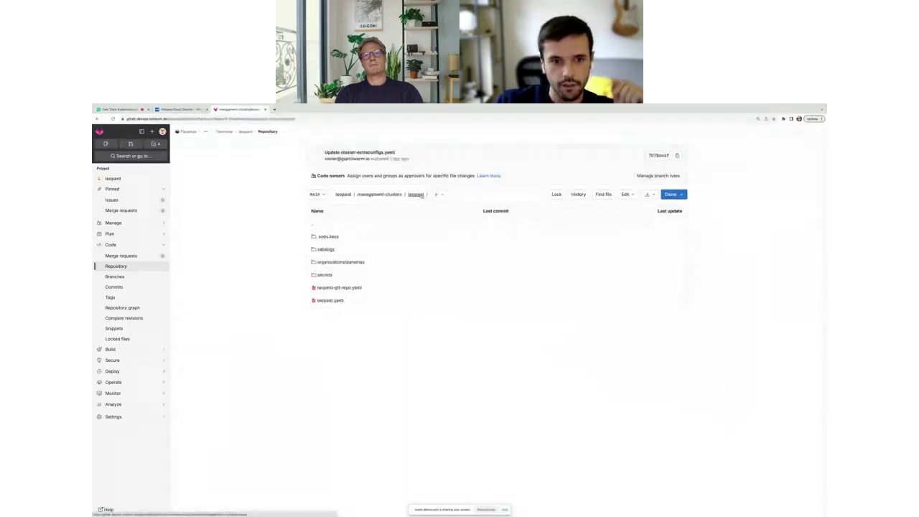
pyautogui.click(329, 263)
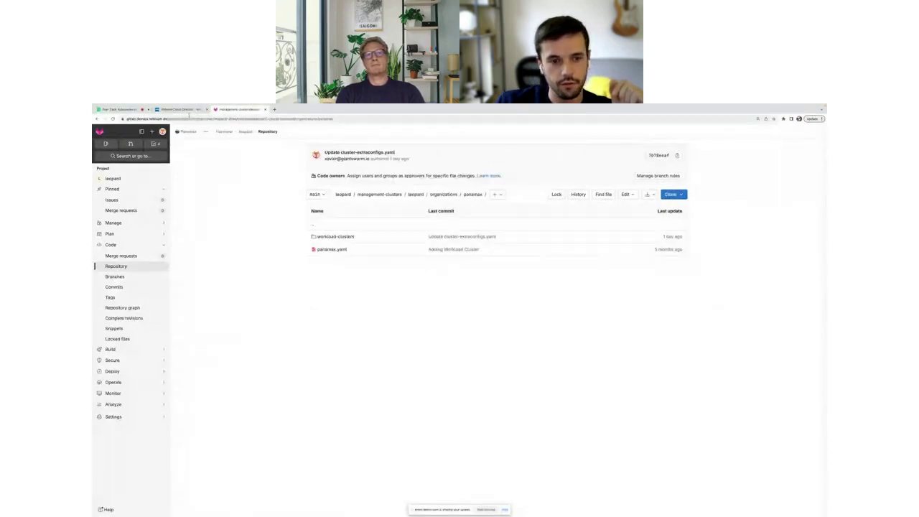
# Switch to VMware Cloud Director, open the testing vApp's virtual machines list, and highlight the first machine's name
pyautogui.click(181, 110)
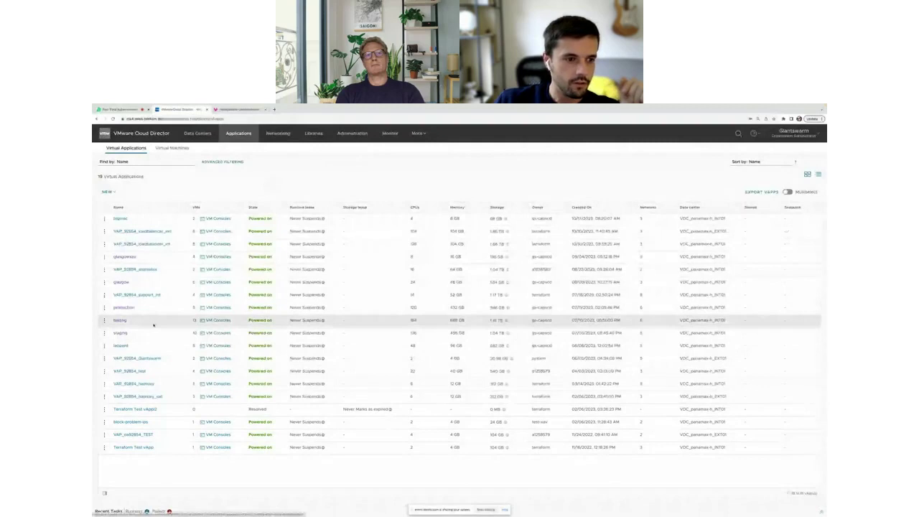
pyautogui.click(190, 321)
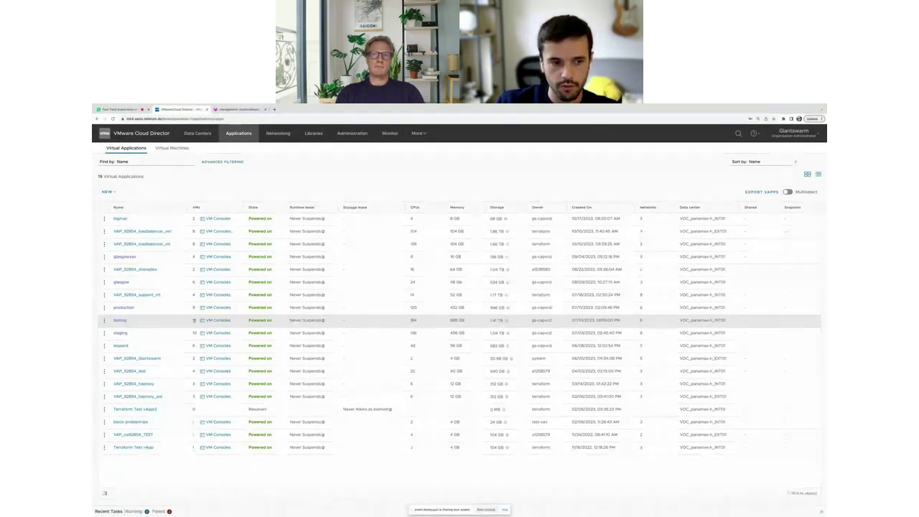
pyautogui.click(120, 320)
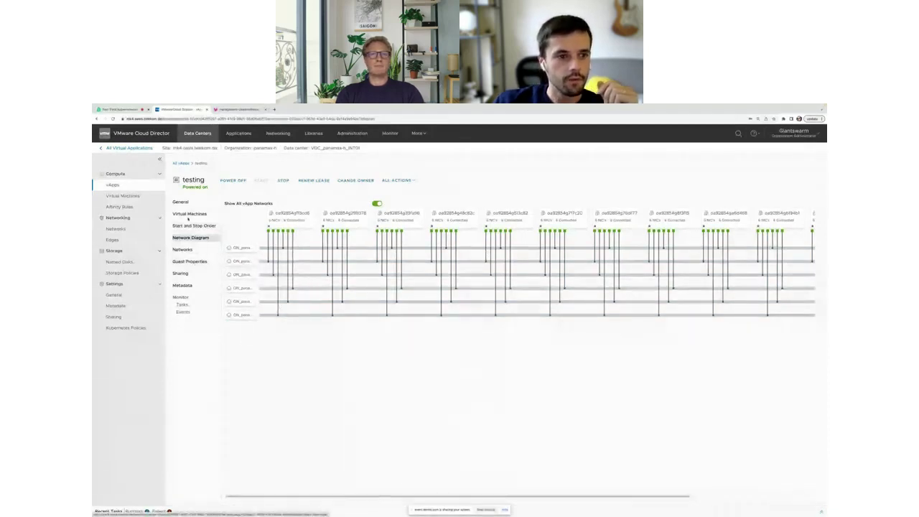
pyautogui.click(184, 215)
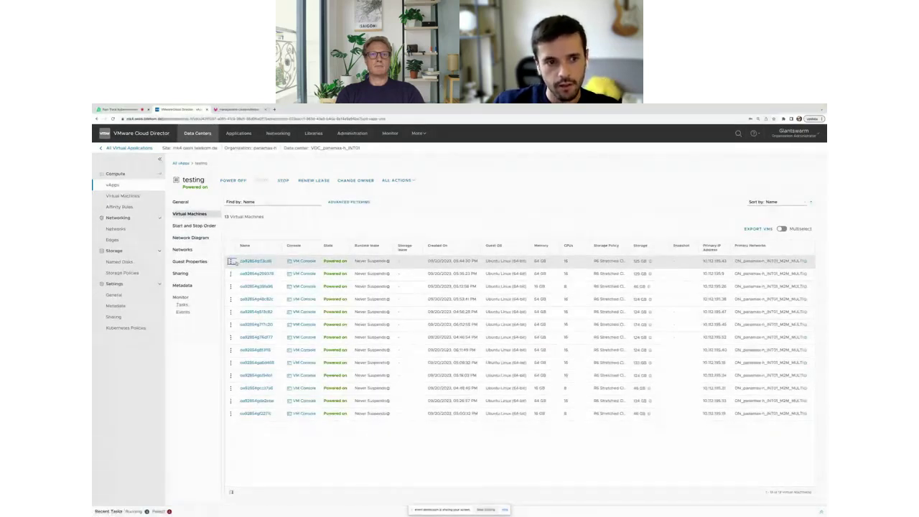
pyautogui.moveTo(234, 263); pyautogui.dragTo(274, 262)
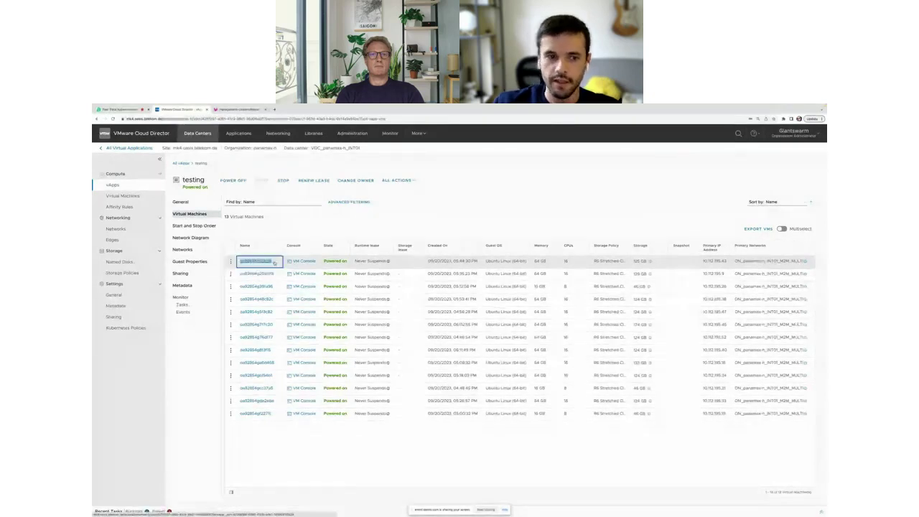
# Open the testing vApp's first virtual machine and examine its compute settings, highlighting the CPU count and memory size, and return to its general details
pyautogui.click(276, 232)
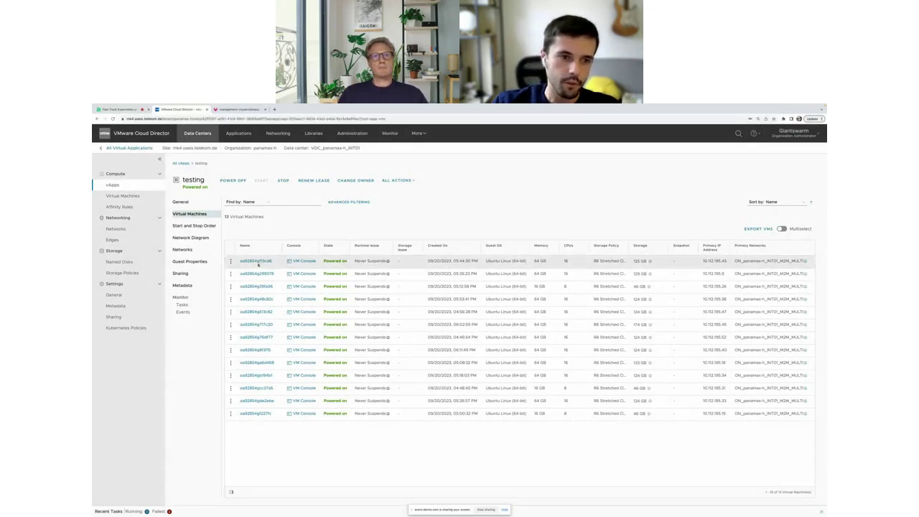
pyautogui.click(257, 262)
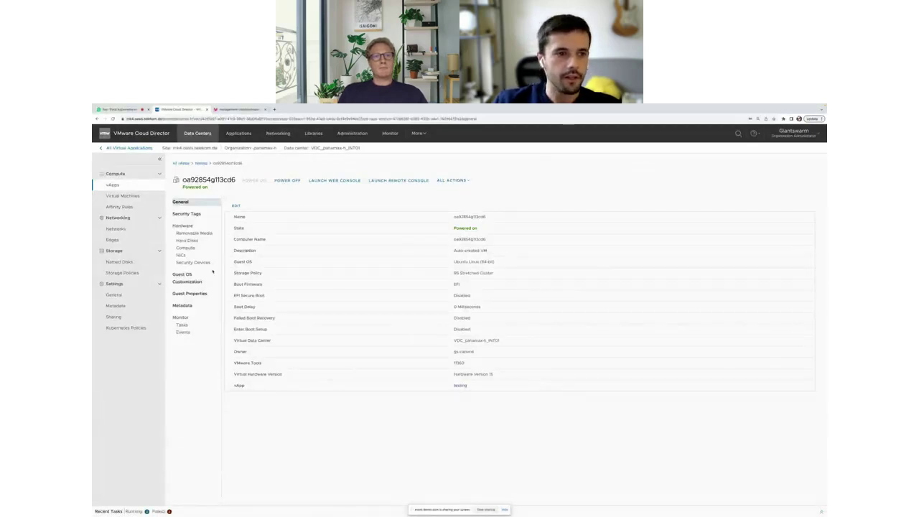
pyautogui.click(187, 248)
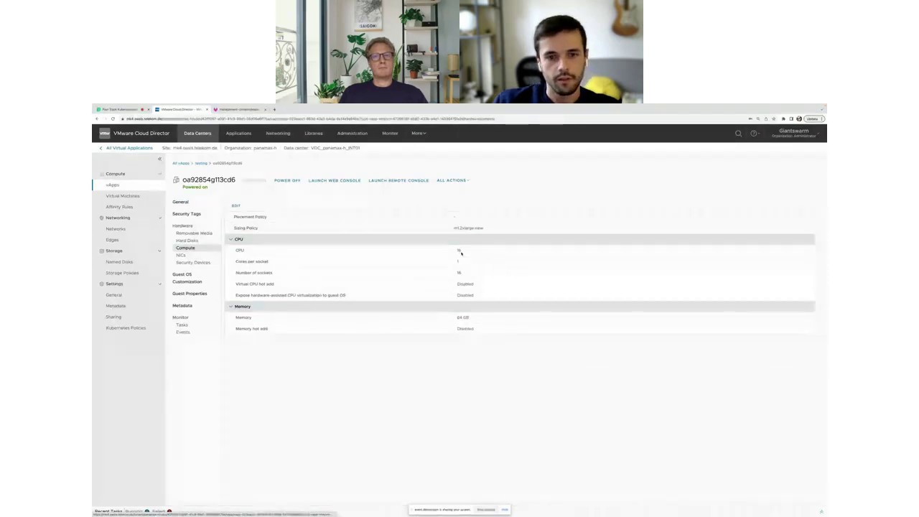
pyautogui.doubleClick(459, 251)
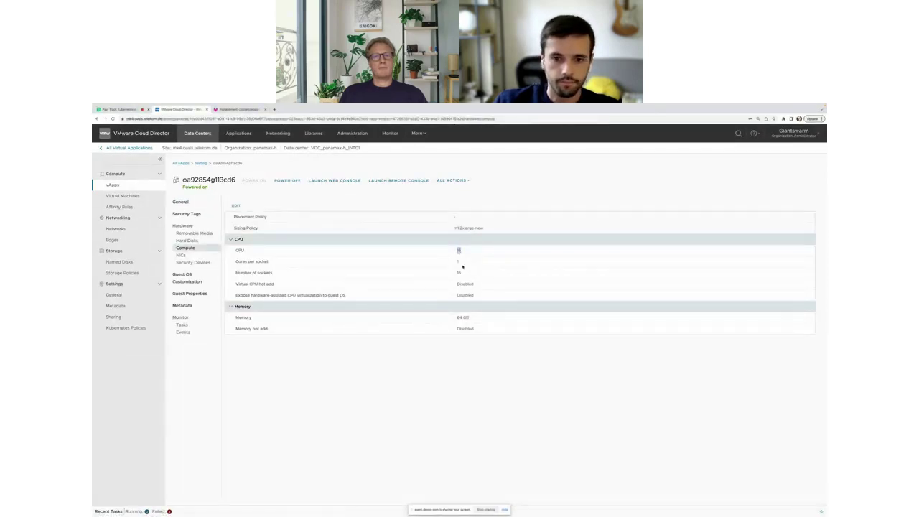
pyautogui.tripleClick(465, 317)
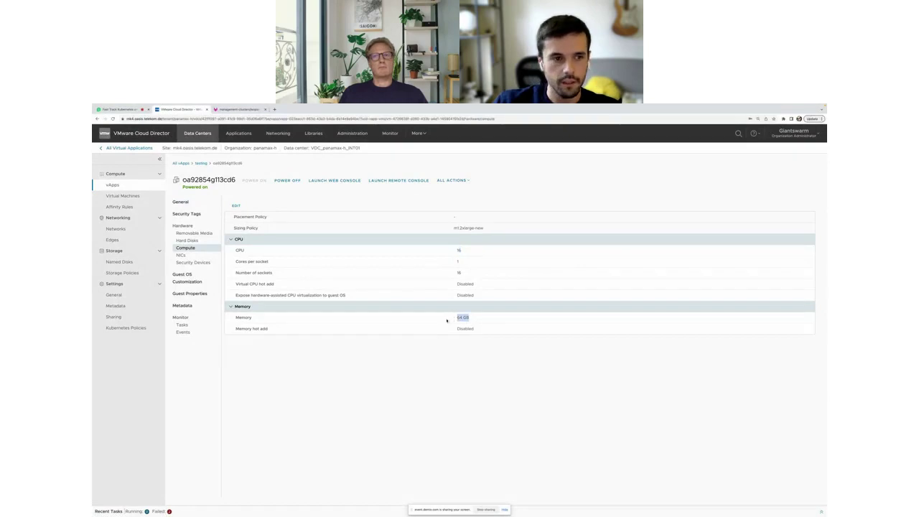
pyautogui.click(471, 319)
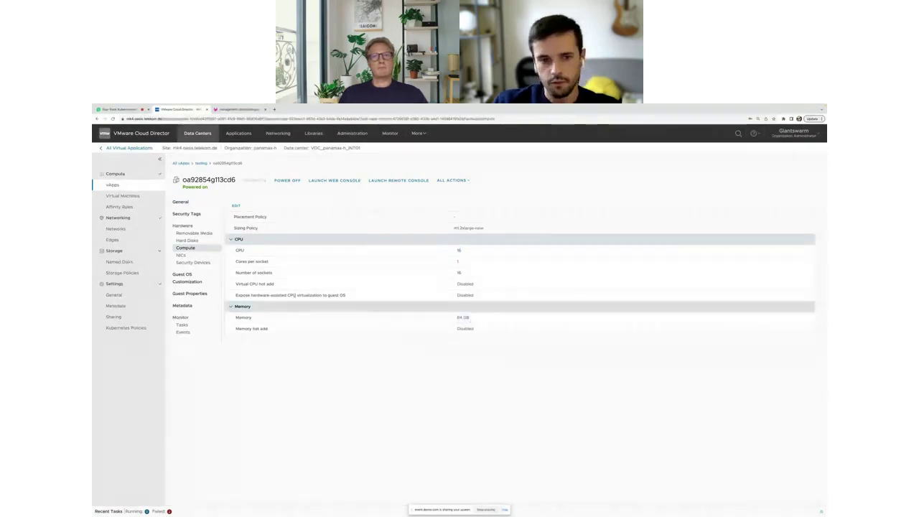
pyautogui.click(180, 203)
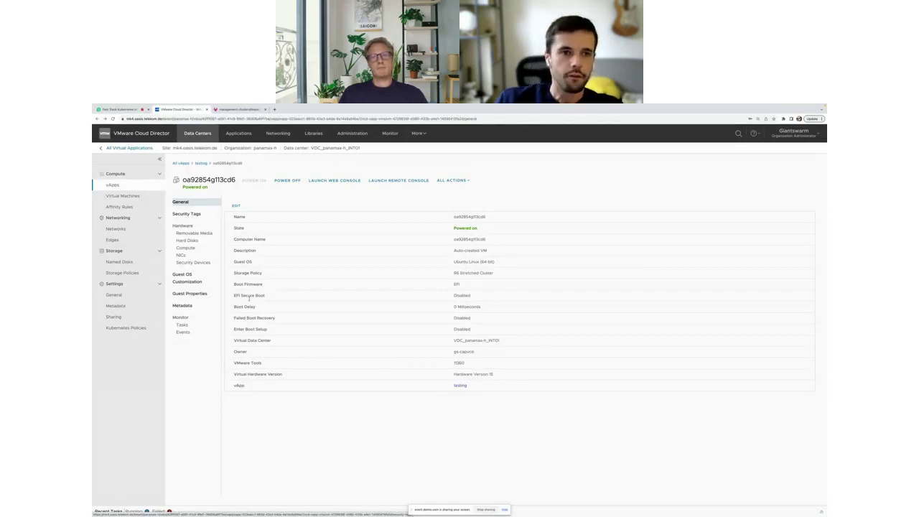
# Open the load balancer pools of the T1_92854_INT01_M2M_MULTI edge gateway and view the members of the testing pool
pyautogui.click(277, 134)
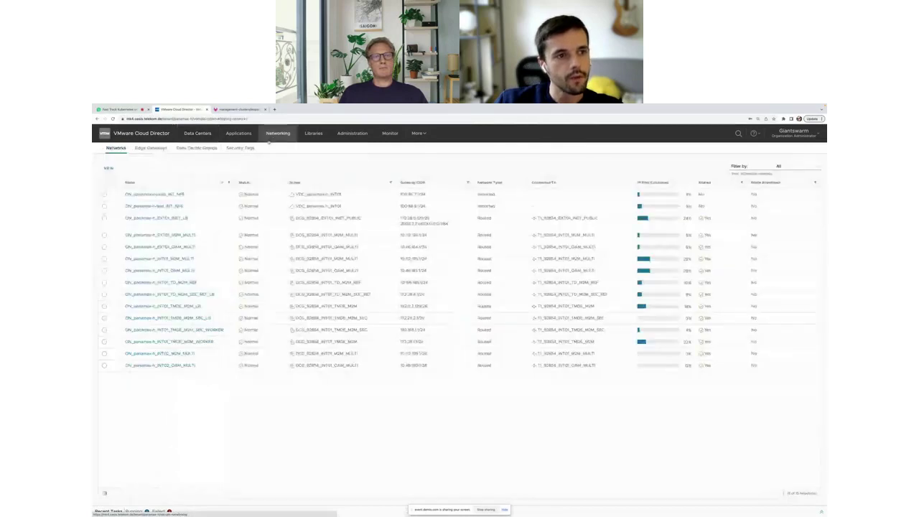
pyautogui.click(153, 148)
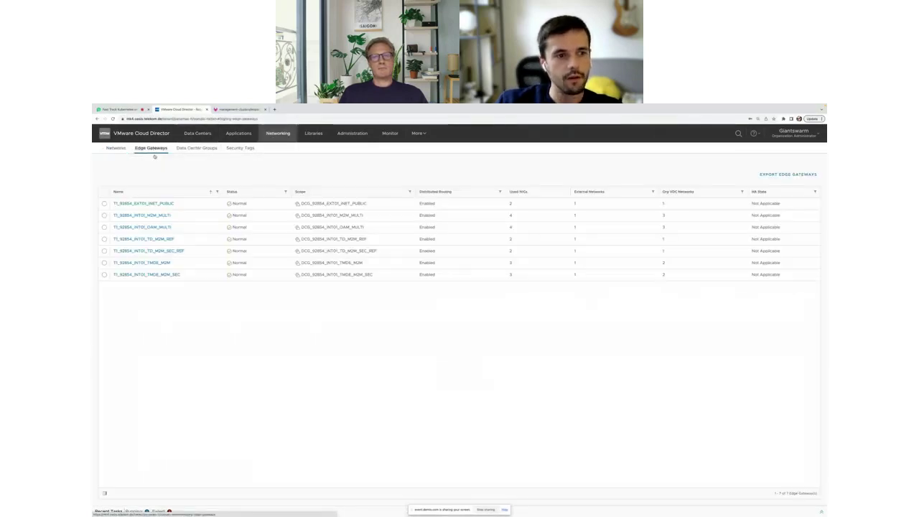
pyautogui.click(159, 216)
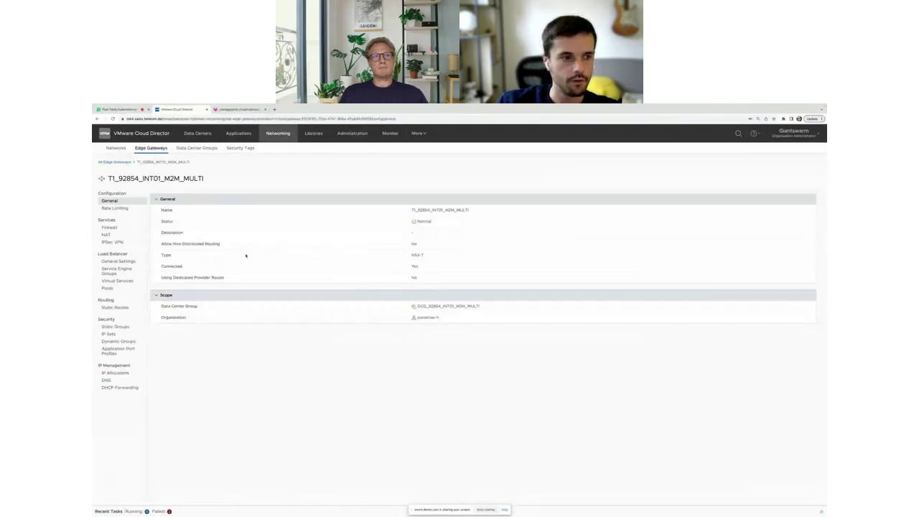
pyautogui.click(125, 287)
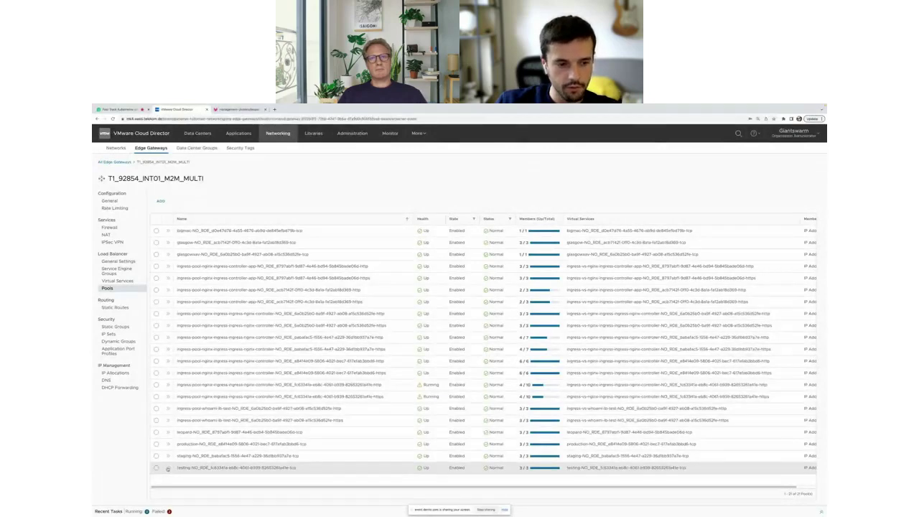
pyautogui.click(167, 469)
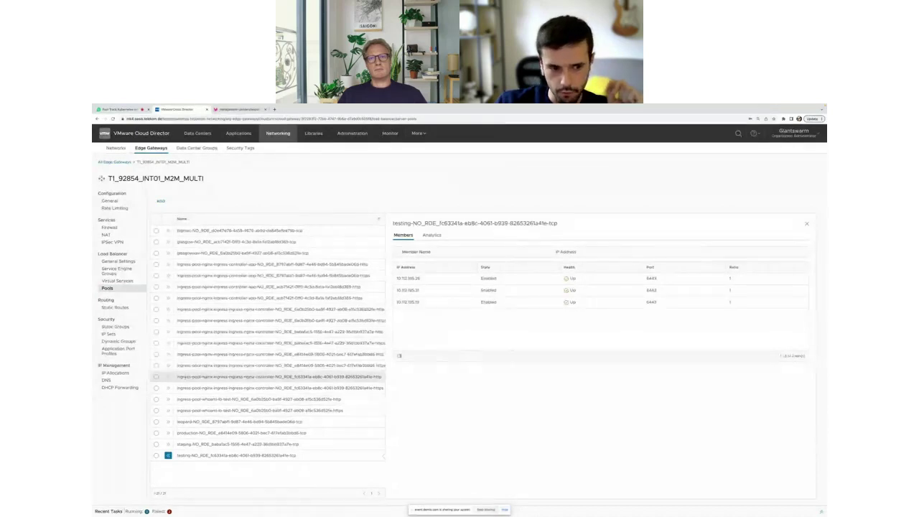
# Review the members of the testing cluster's nginx ingress HTTP pool, and list the edge gateway's virtual services
pyautogui.click(168, 377)
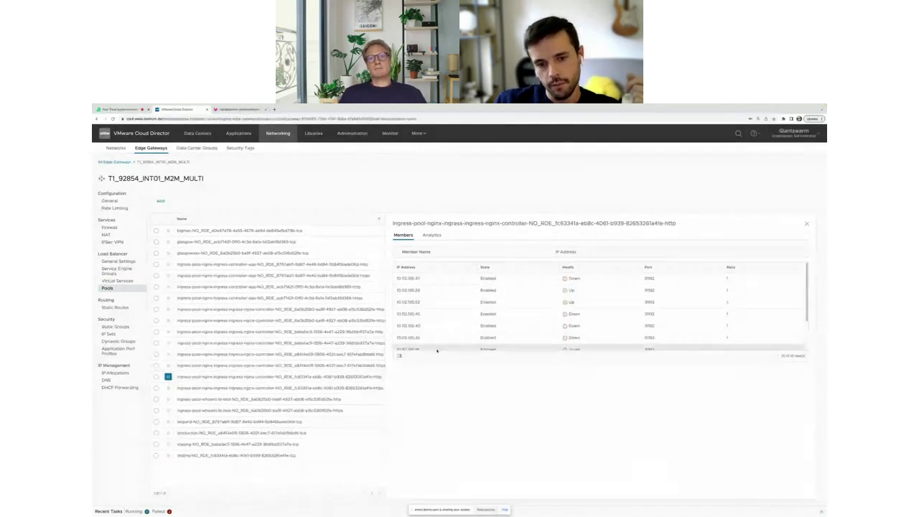
pyautogui.scroll(-2, 428, 316)
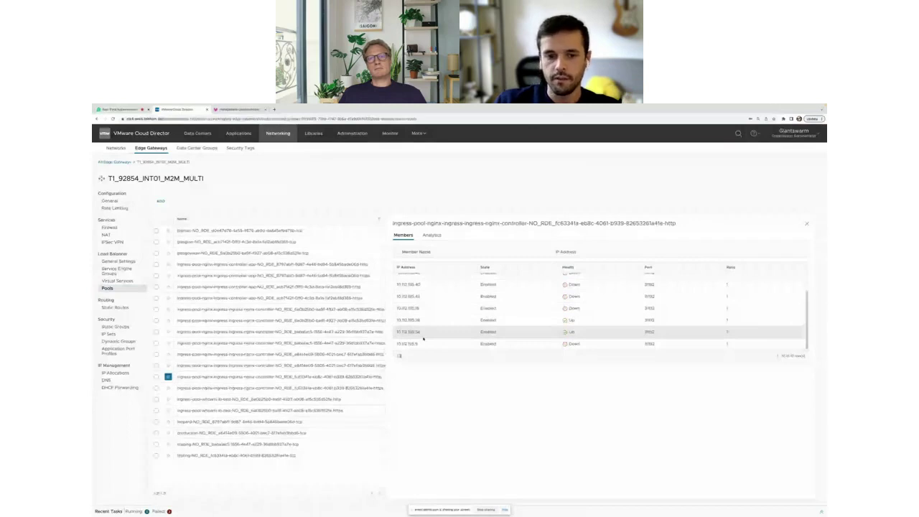
pyautogui.scroll(3, 424, 338)
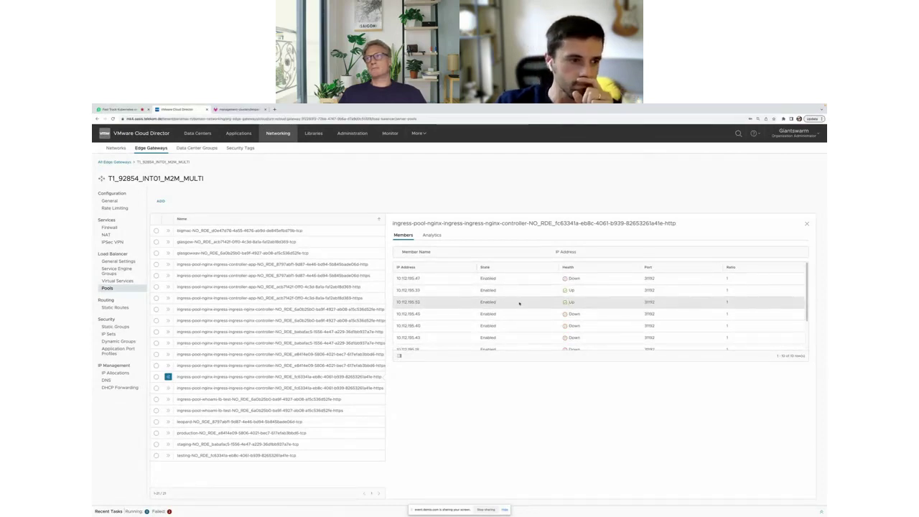
pyautogui.click(118, 281)
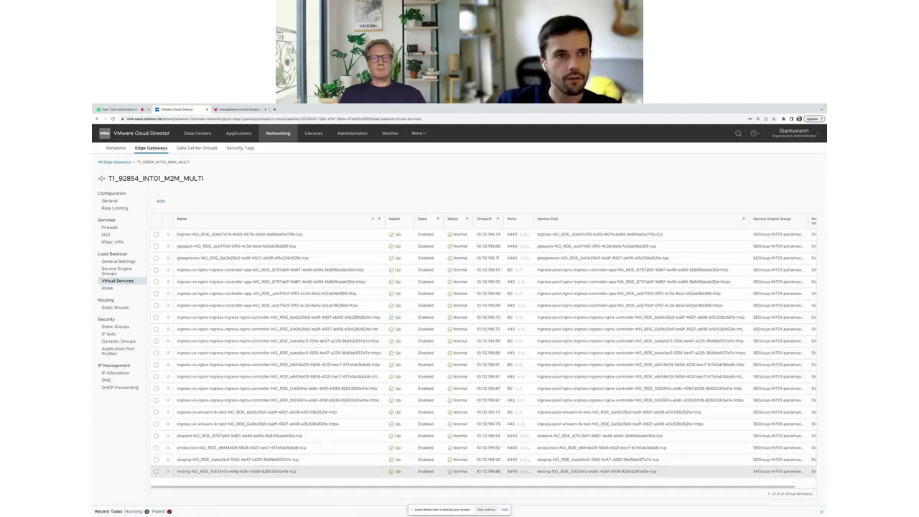
# Switch to GitLab, open the testing workload cluster's mapi/clusters/cluster-extraconfigs.yaml, and highlight the control plane endpoint's host address
pyautogui.click(238, 112)
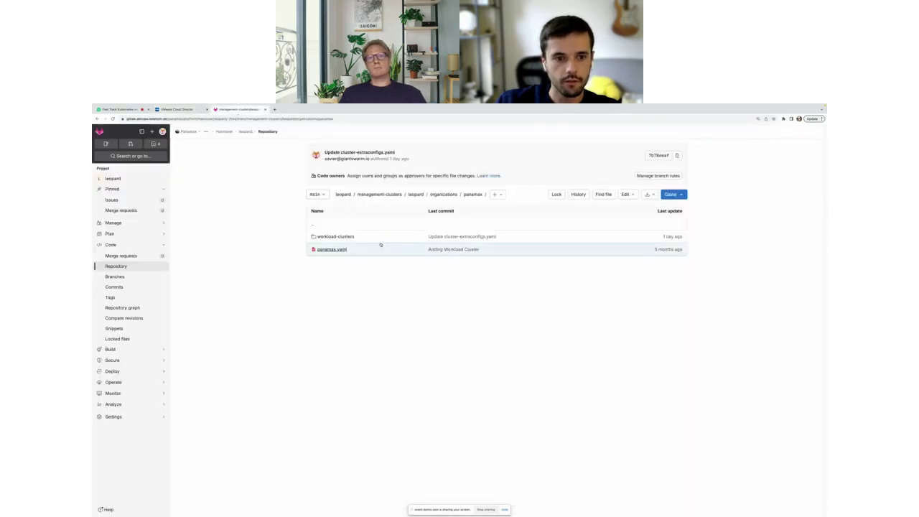
pyautogui.click(329, 236)
pyautogui.click(325, 273)
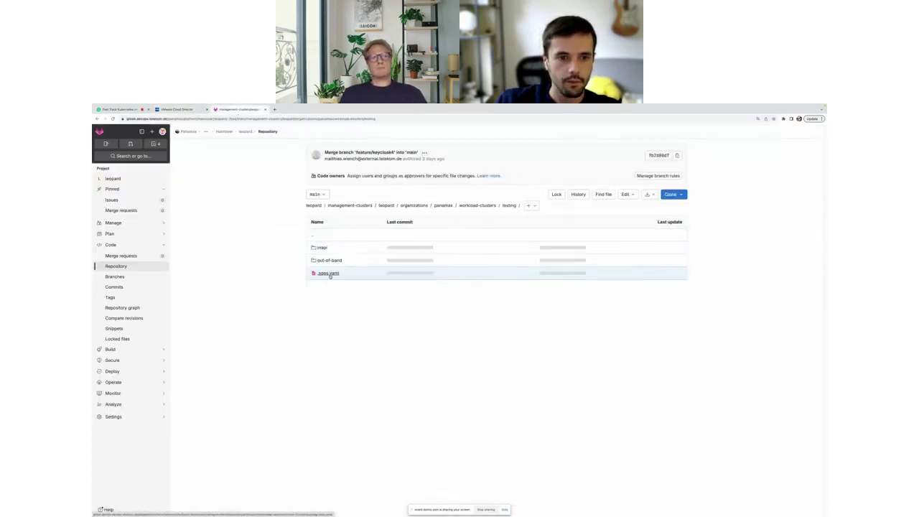
pyautogui.click(323, 260)
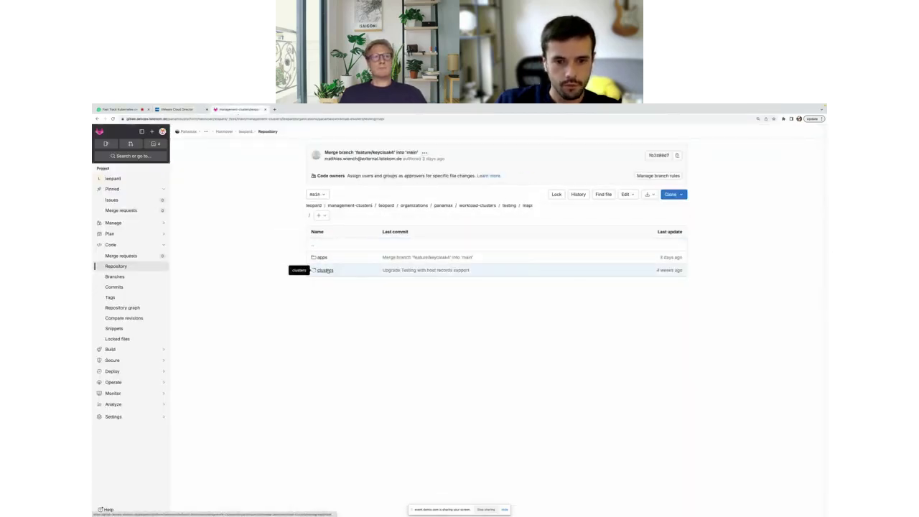
pyautogui.click(328, 270)
pyautogui.click(331, 257)
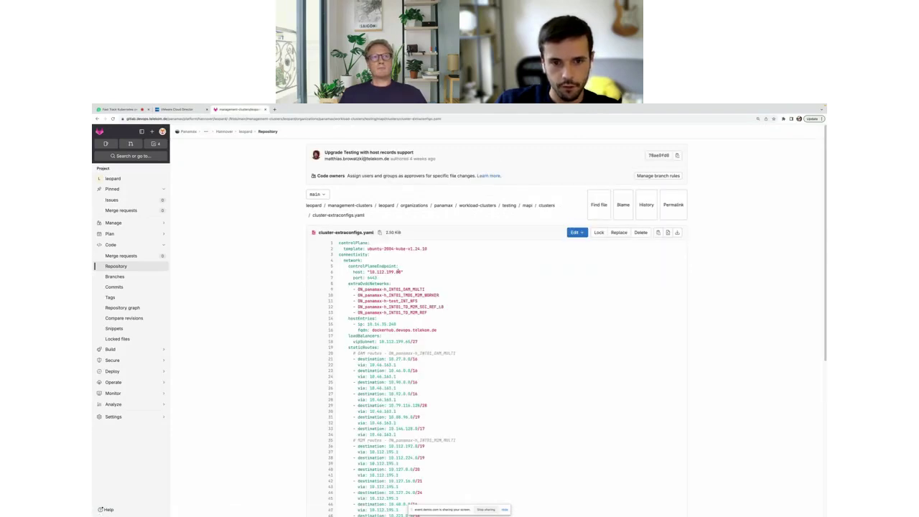
pyautogui.moveTo(403, 271); pyautogui.dragTo(369, 272)
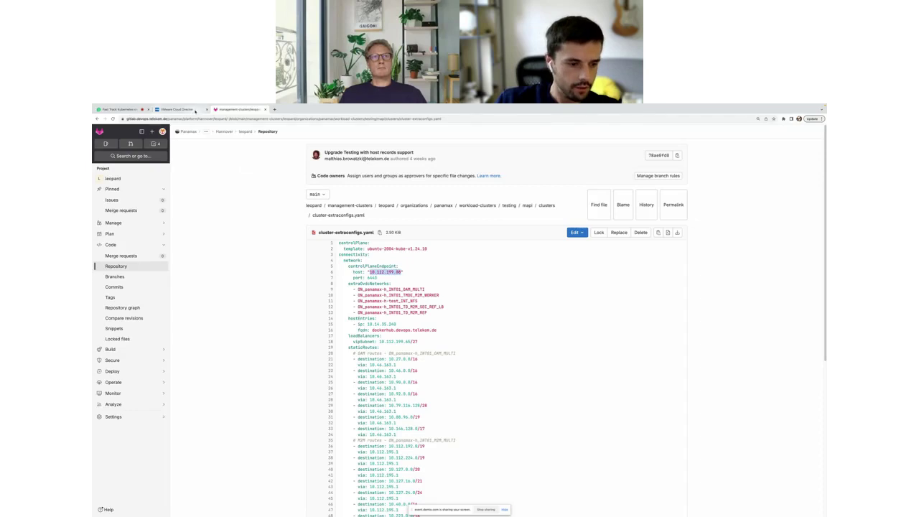
# Switch back to VMware Cloud Director and highlight the testing virtual service's name and virtual IP for comparison with the configured endpoint
pyautogui.click(183, 109)
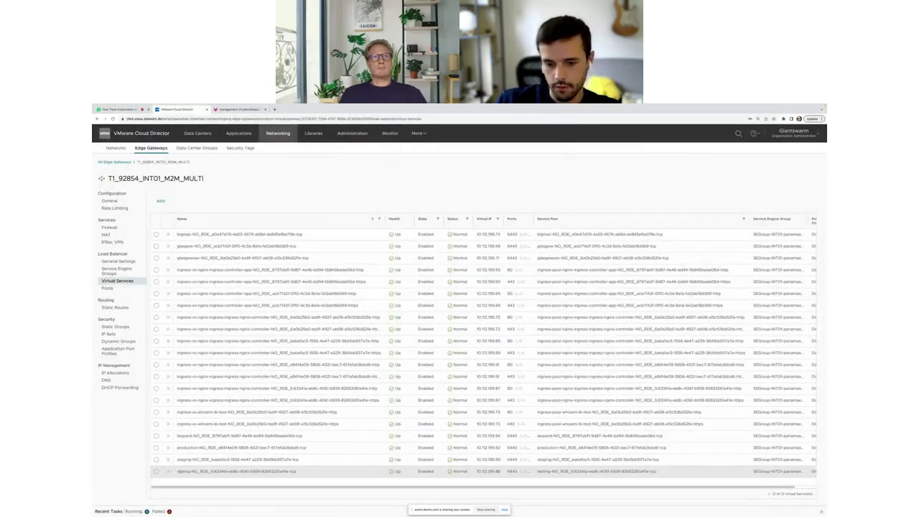
pyautogui.moveTo(179, 471); pyautogui.dragTo(227, 472)
pyautogui.moveTo(502, 471); pyautogui.dragTo(503, 472)
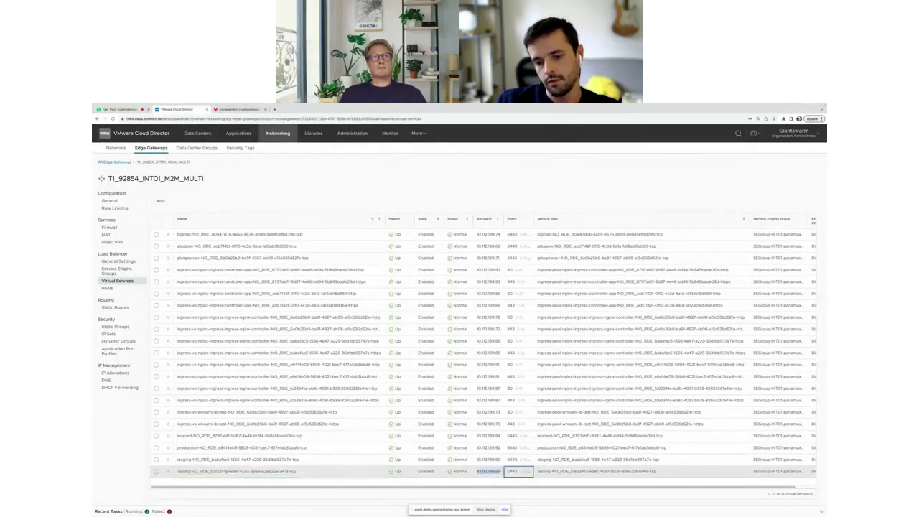
pyautogui.click(489, 471)
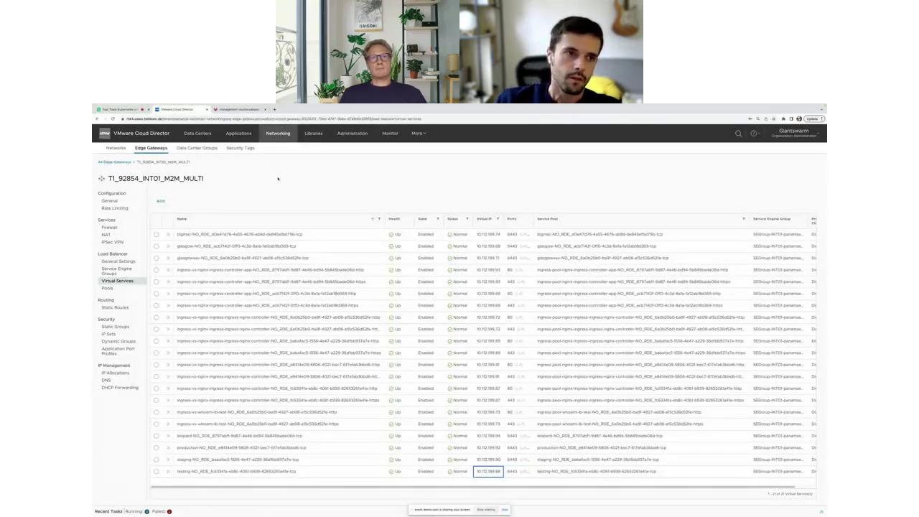
# Open the virtual data center's named disks and view the virtual machine attached to the pvc-2ca26f7b disk
pyautogui.click(205, 136)
pyautogui.click(199, 239)
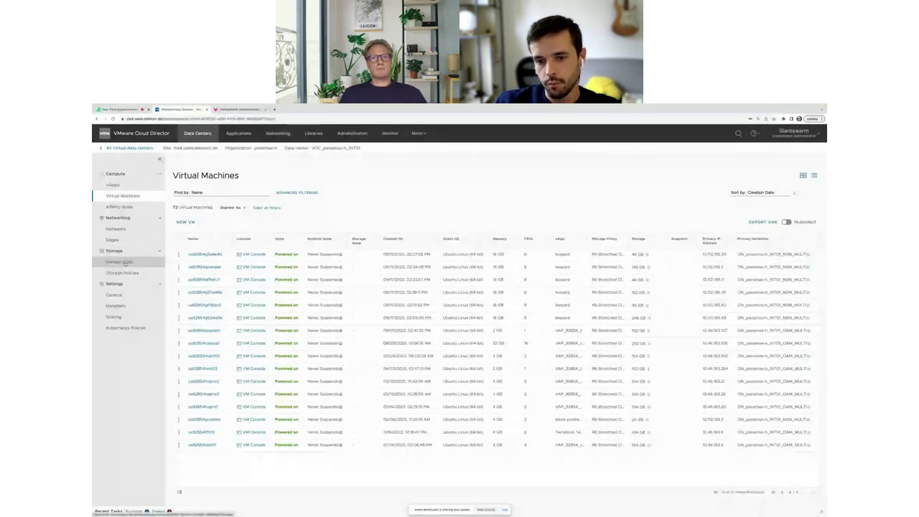
pyautogui.click(125, 263)
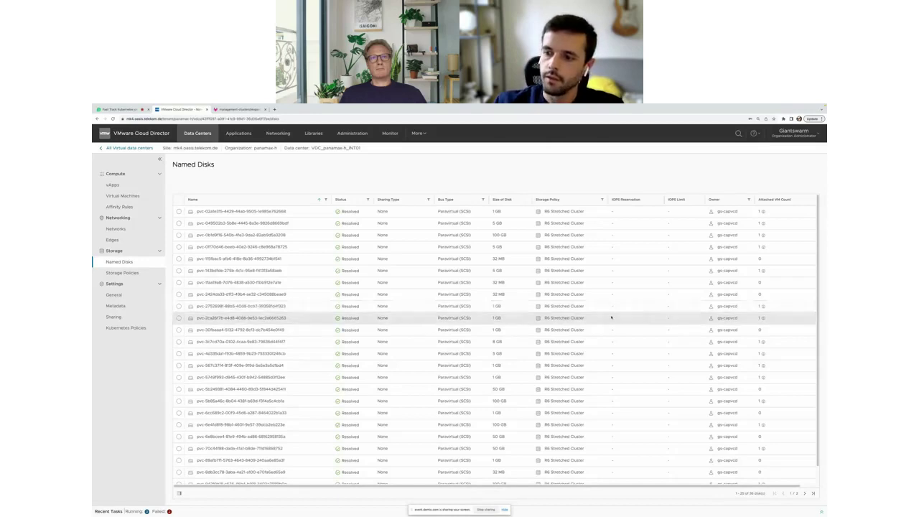
pyautogui.click(763, 320)
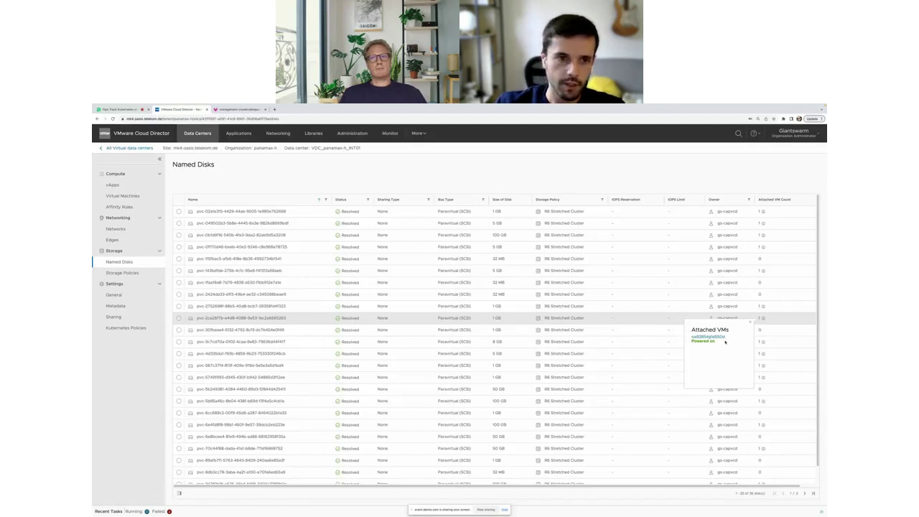
pyautogui.click(685, 271)
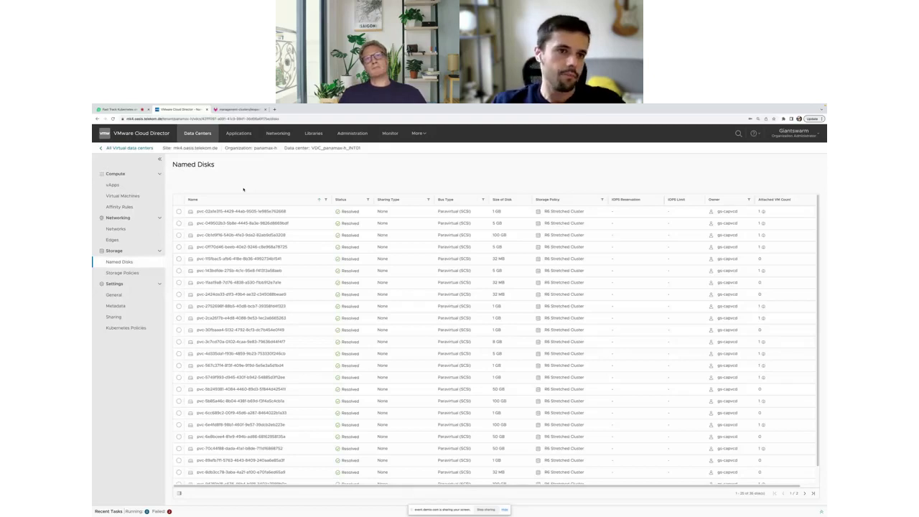
# Switch back to the testing cluster's cluster-extraconfigs.yaml in GitLab and clear the text selection
pyautogui.click(238, 110)
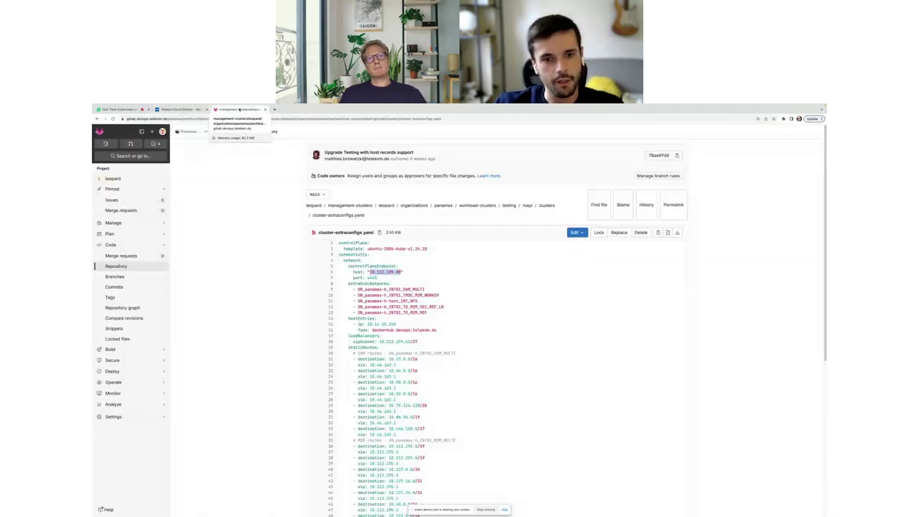
pyautogui.click(253, 259)
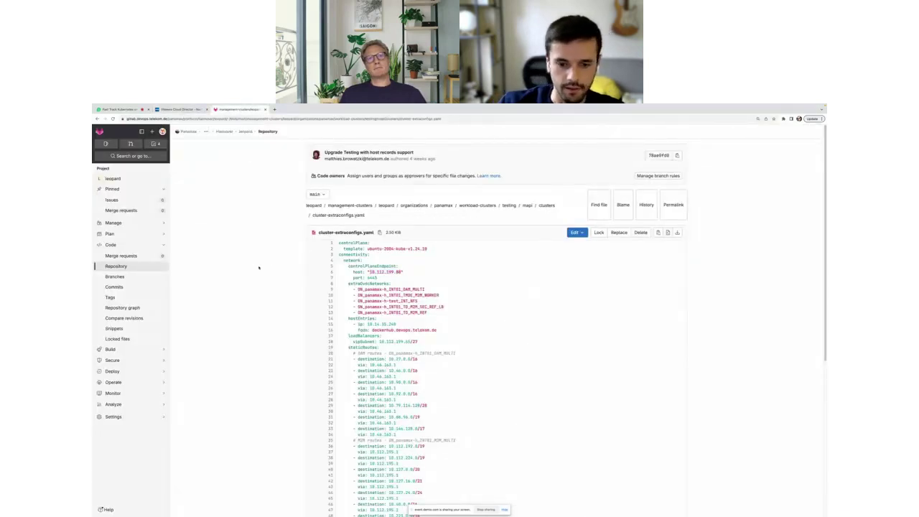